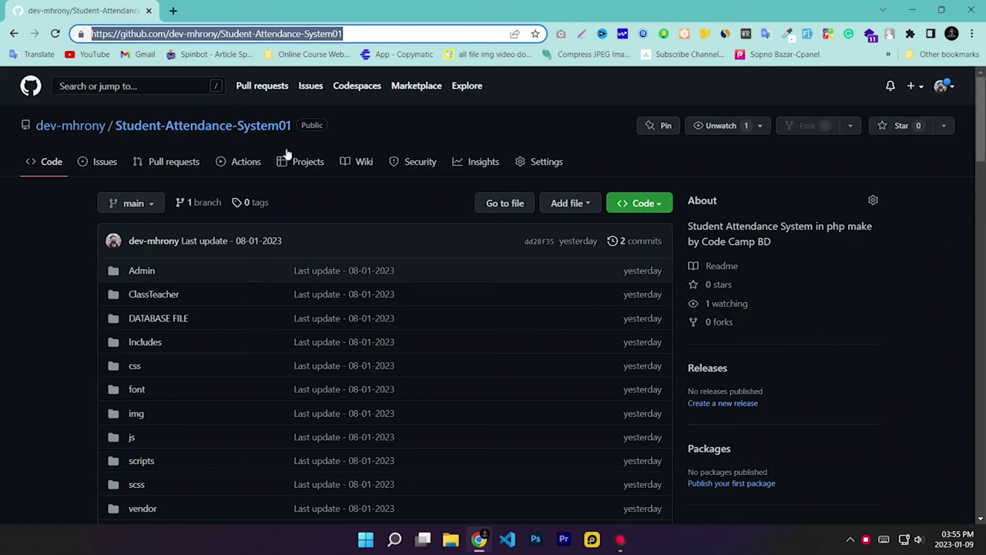
# Step: Download the Student-Attendance-System01 repository from GitHub as a ZIP file
pyautogui.click(252, 243)
pyautogui.scroll(-10, 282, 225)
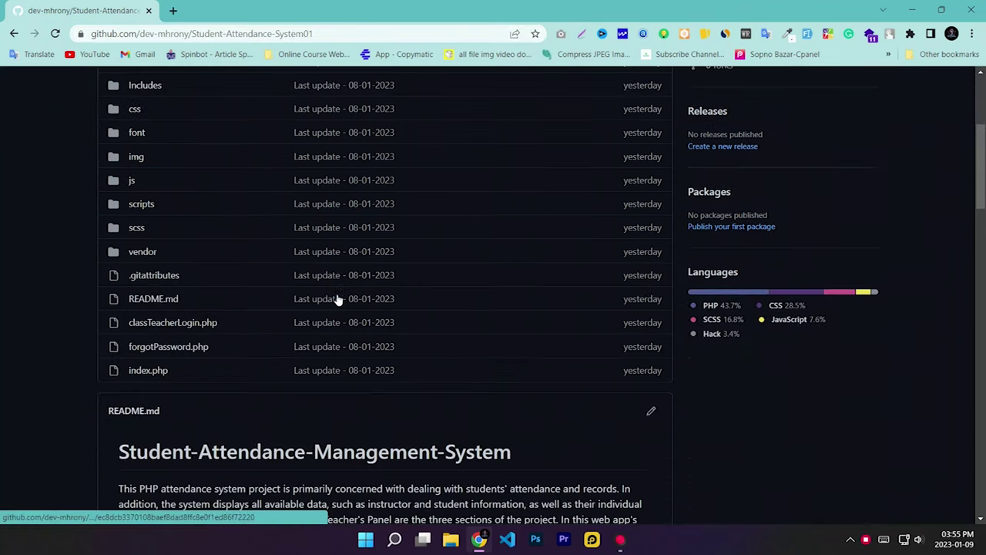
pyautogui.scroll(10, 489, 356)
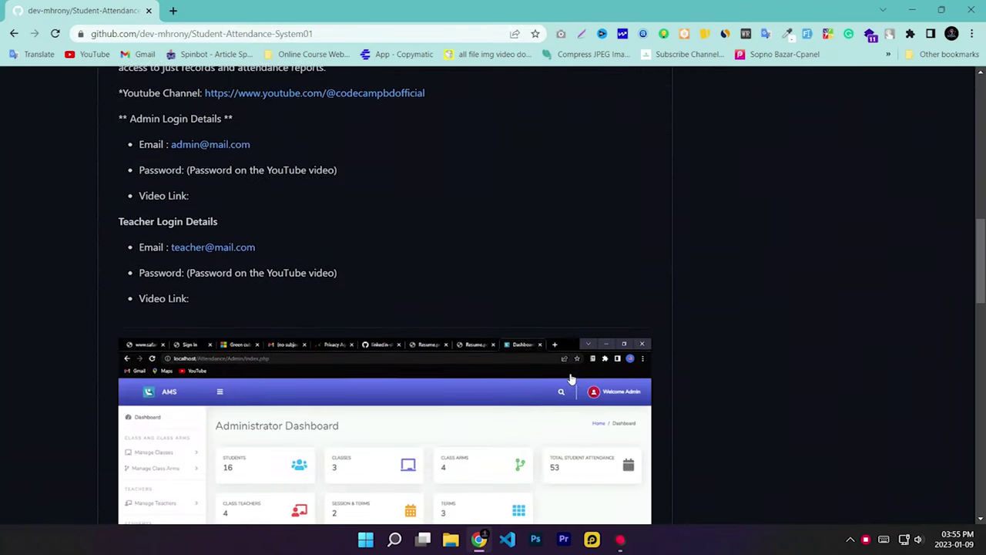
pyautogui.scroll(2, 618, 356)
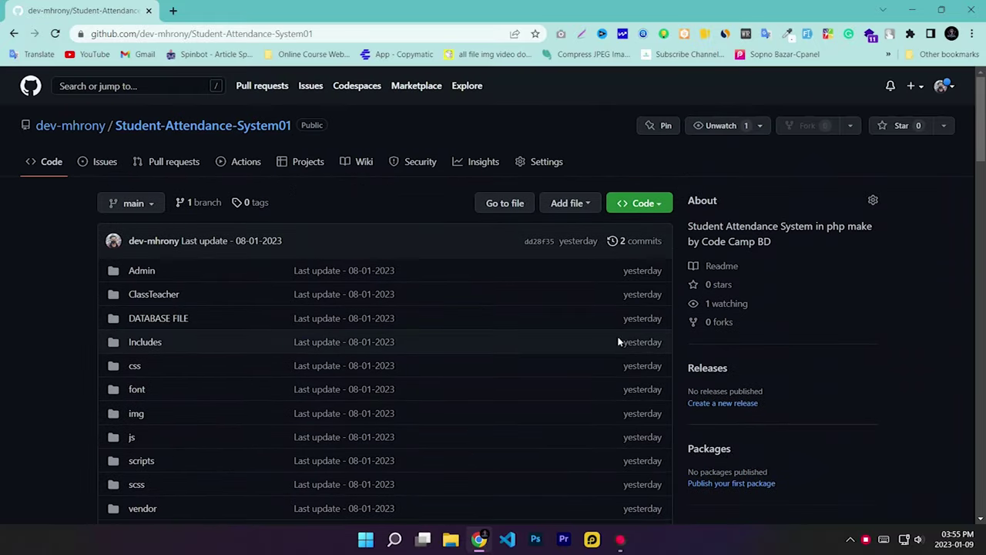
pyautogui.click(638, 208)
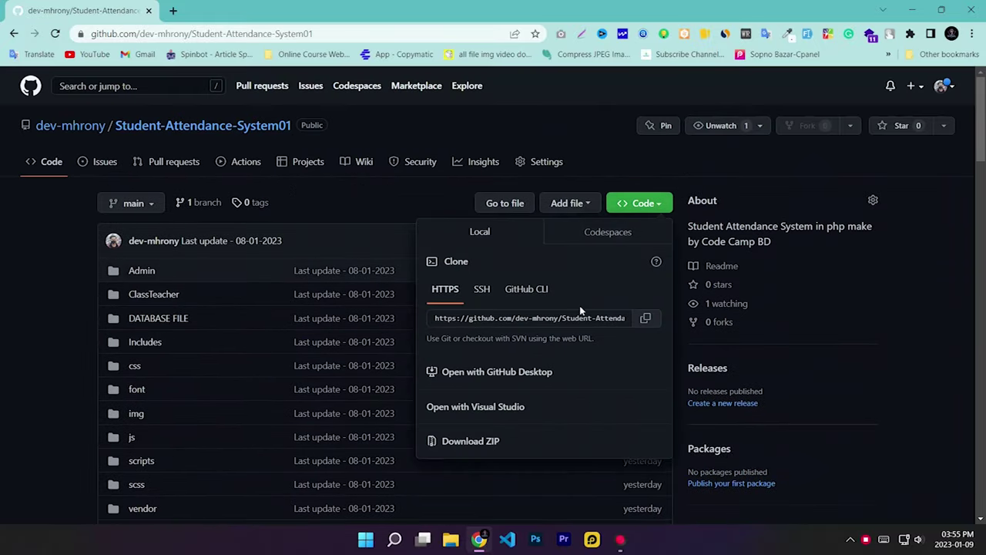
pyautogui.click(472, 442)
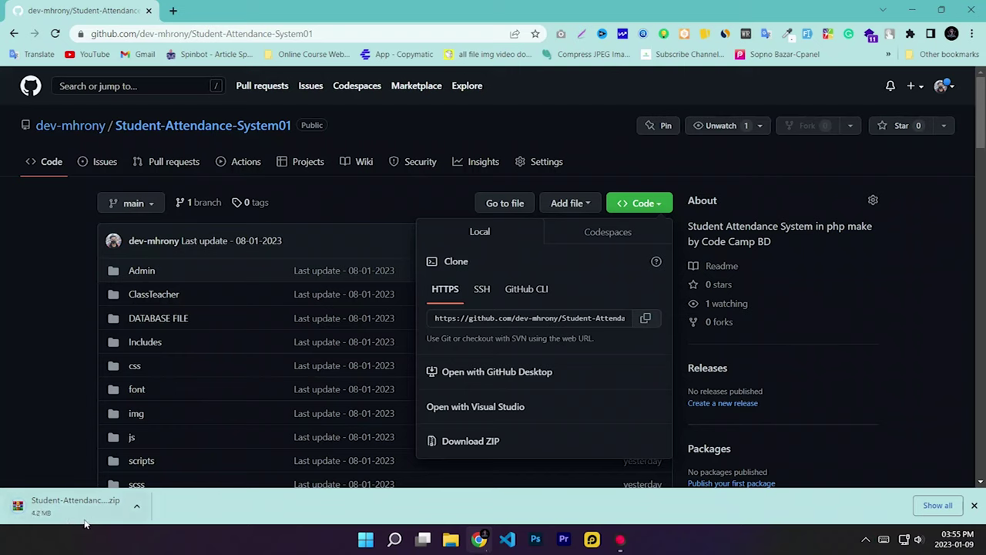
# Step: Move Student-Attendance-System01-main.zip from the Downloads folder onto the desktop
pyautogui.click(922, 505)
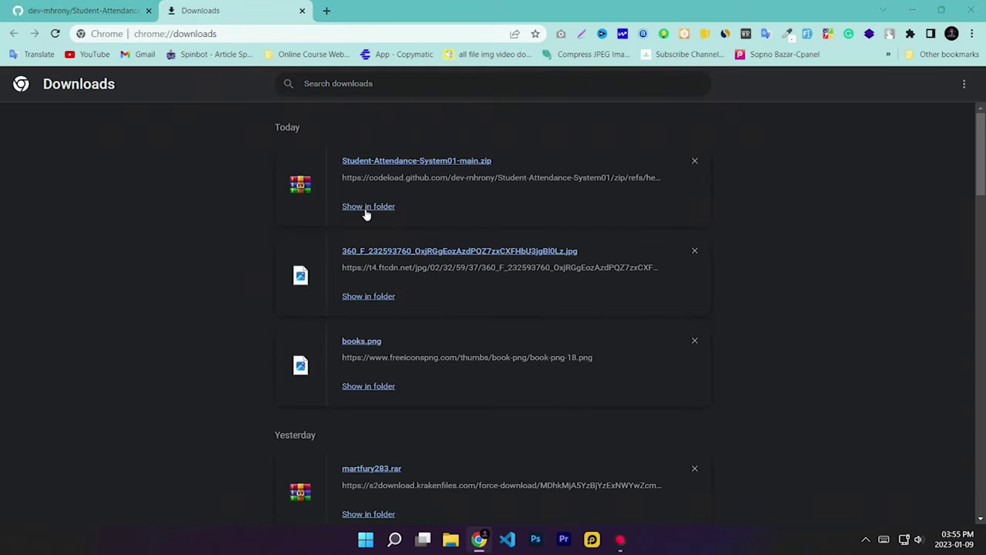
pyautogui.click(367, 212)
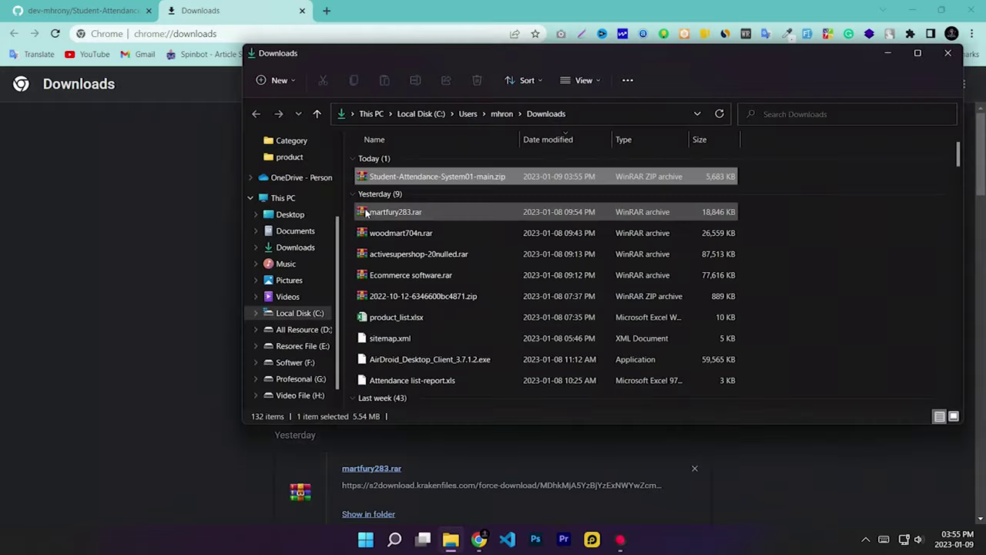
pyautogui.click(912, 10)
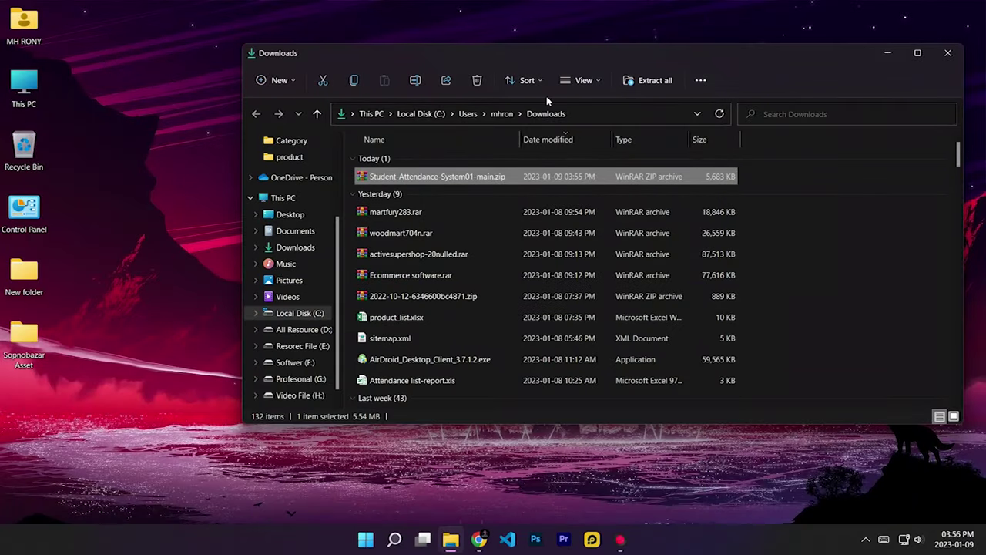
pyautogui.moveTo(386, 181); pyautogui.dragTo(171, 158)
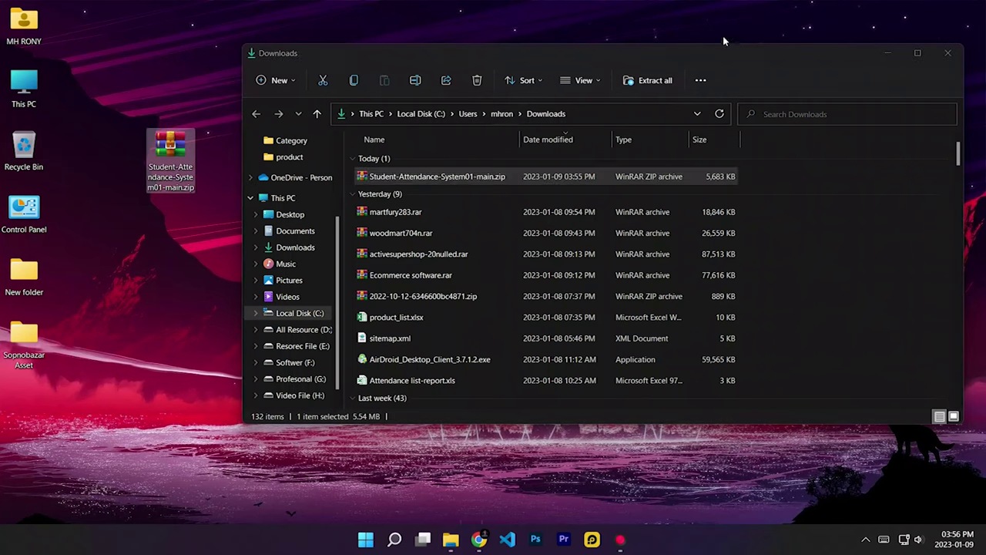
# Step: Close the Downloads window, refresh the desktop and centre the zip icon
pyautogui.click(947, 53)
pyautogui.rightClick(451, 137)
pyautogui.click(447, 185)
pyautogui.moveTo(157, 163); pyautogui.dragTo(432, 180)
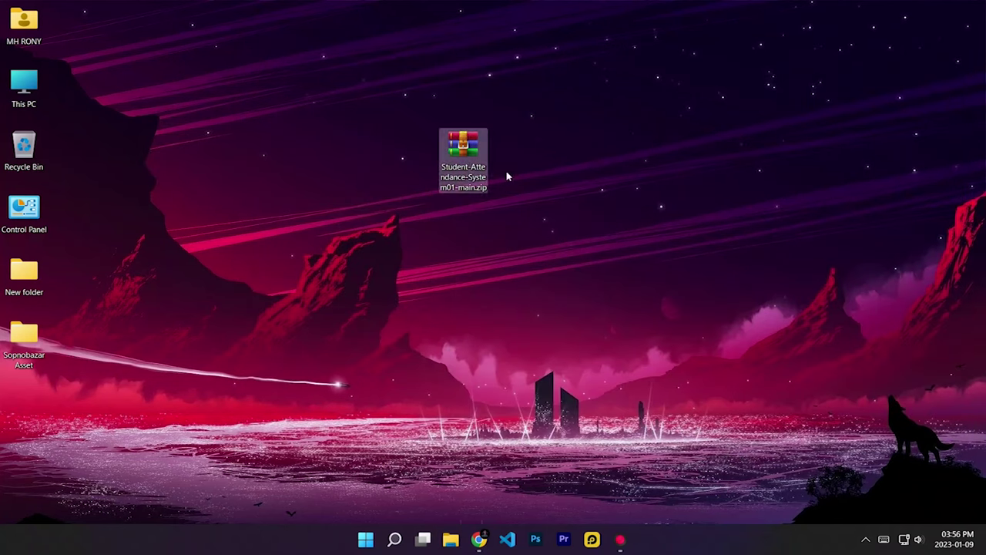
# Step: Browse File Explorer to C:\xampp\htdocs, sized to keep the desktop zip visible
pyautogui.doubleClick(25, 86)
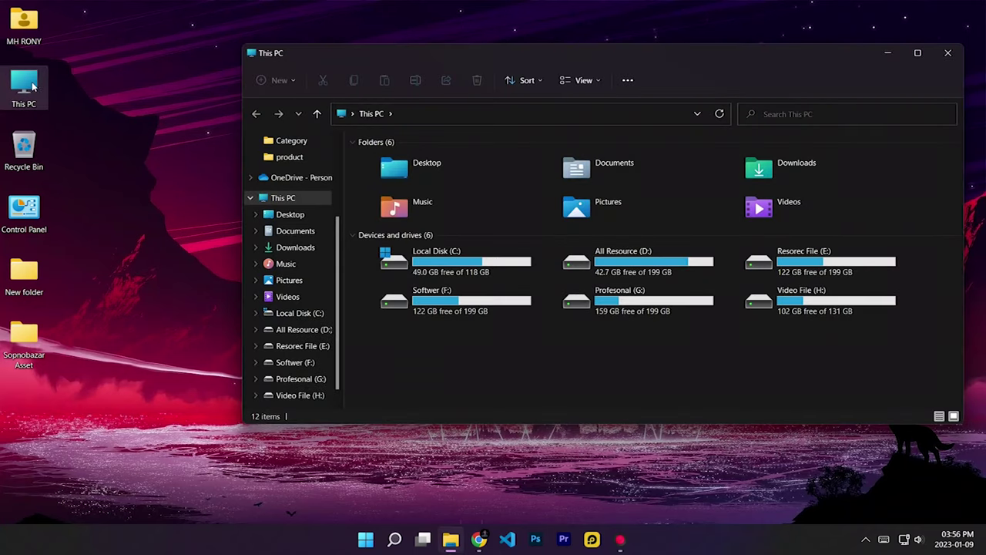
pyautogui.moveTo(819, 209); pyautogui.dragTo(458, 194)
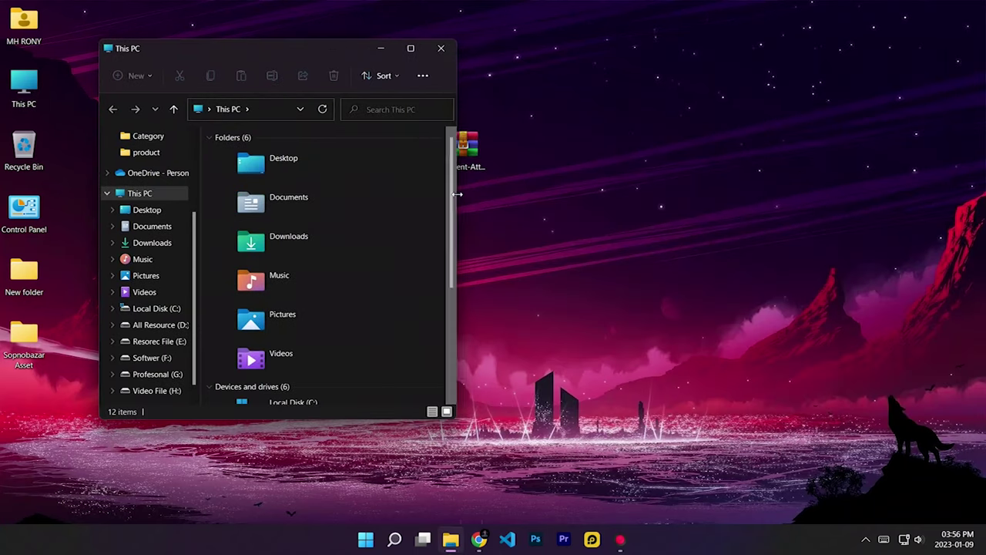
pyautogui.click(527, 183)
pyautogui.click(464, 218)
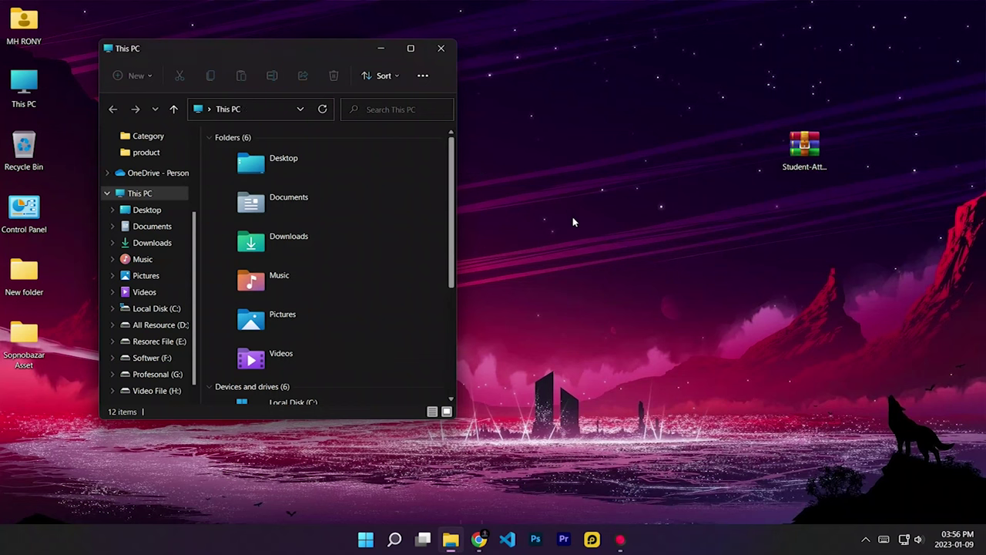
pyautogui.moveTo(453, 222); pyautogui.dragTo(667, 224)
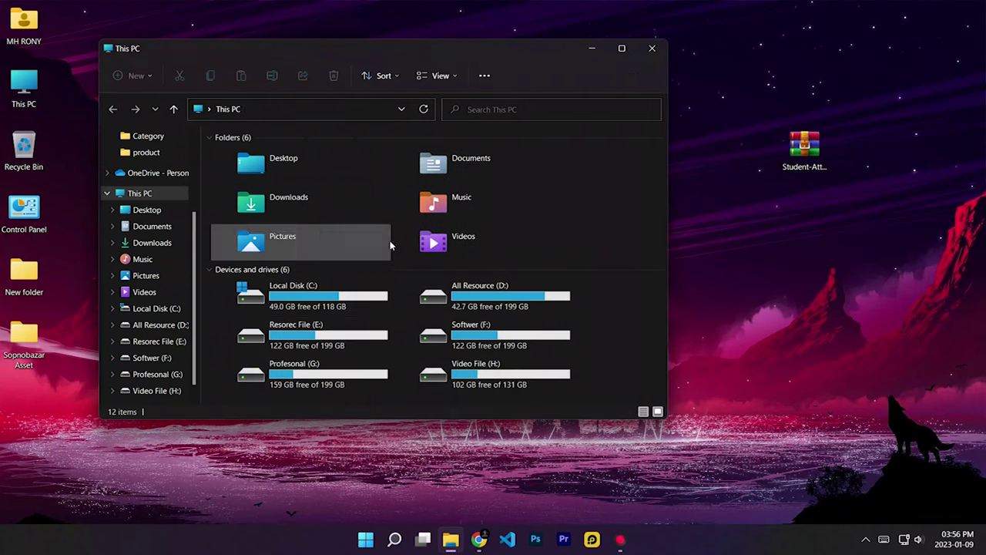
pyautogui.doubleClick(311, 307)
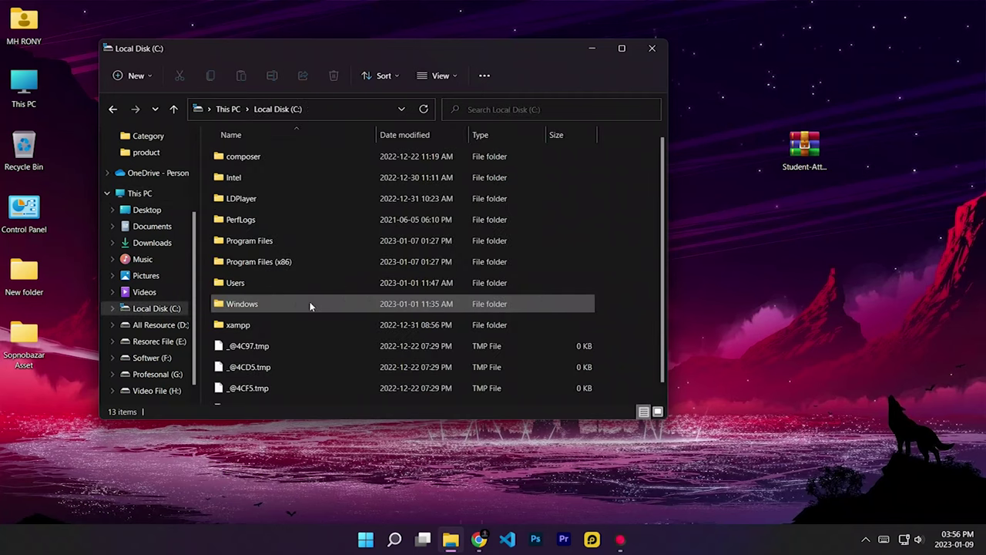
pyautogui.doubleClick(254, 325)
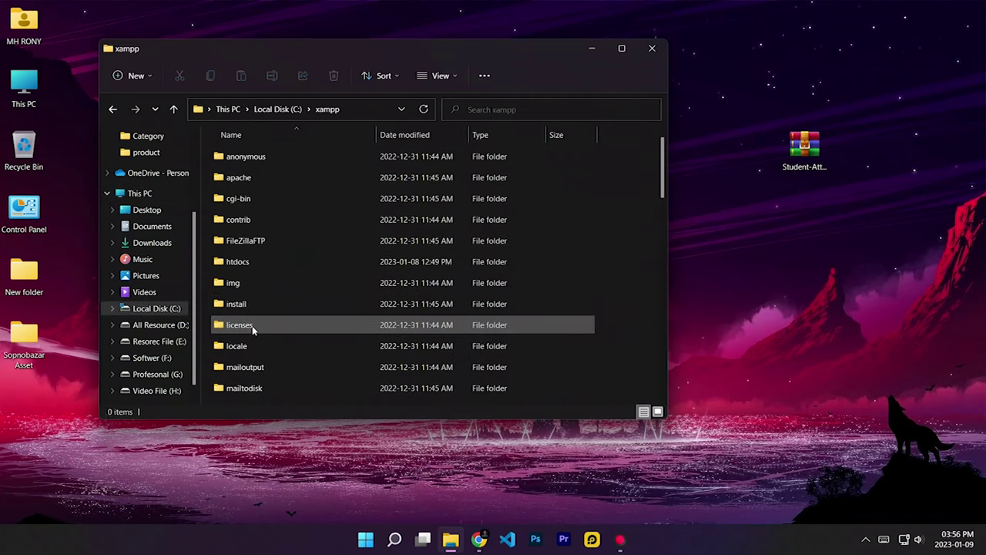
pyautogui.doubleClick(269, 267)
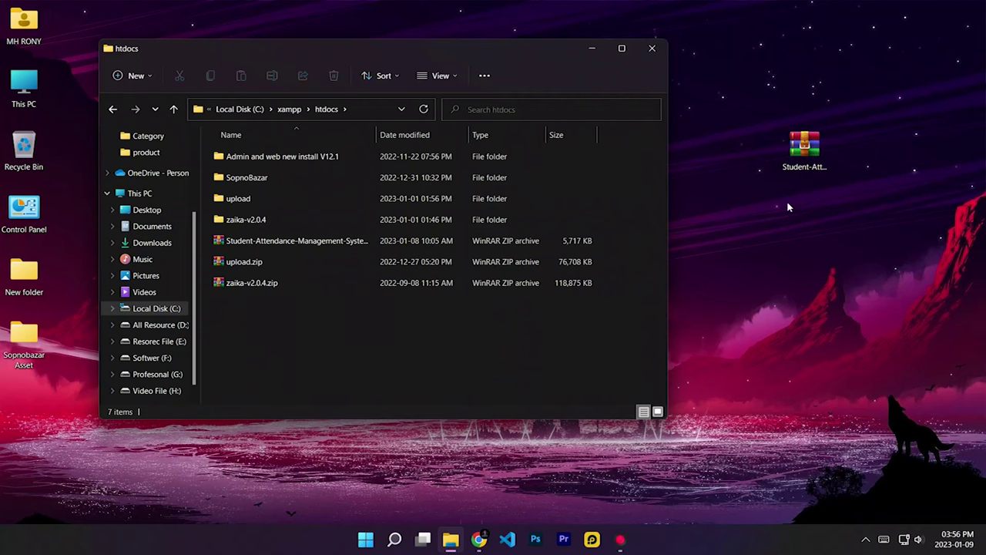
pyautogui.click(804, 154)
# Step: Extract the Student-Attendance-System01-main folder from the zip into htdocs
pyautogui.doubleClick(804, 154)
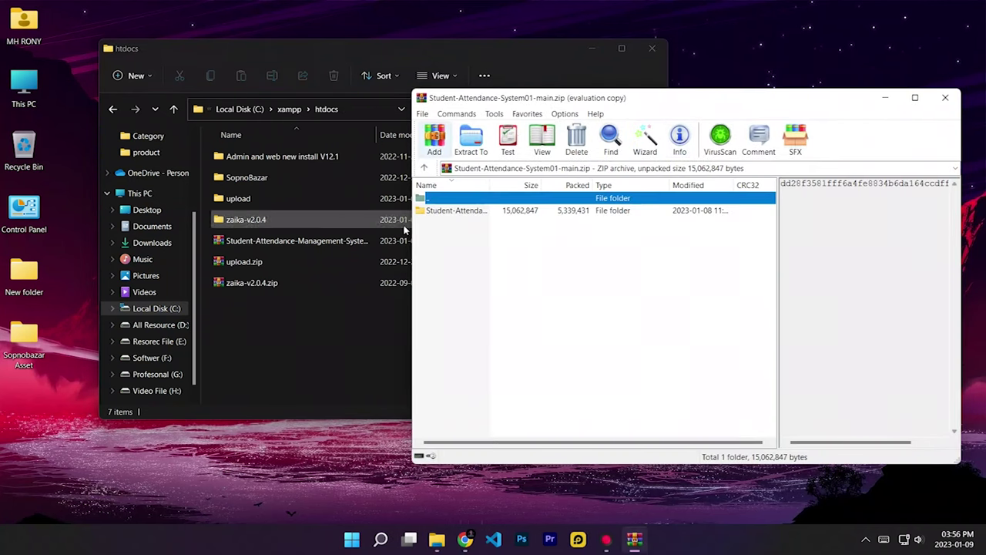
pyautogui.click(455, 214)
pyautogui.moveTo(456, 218); pyautogui.dragTo(312, 329)
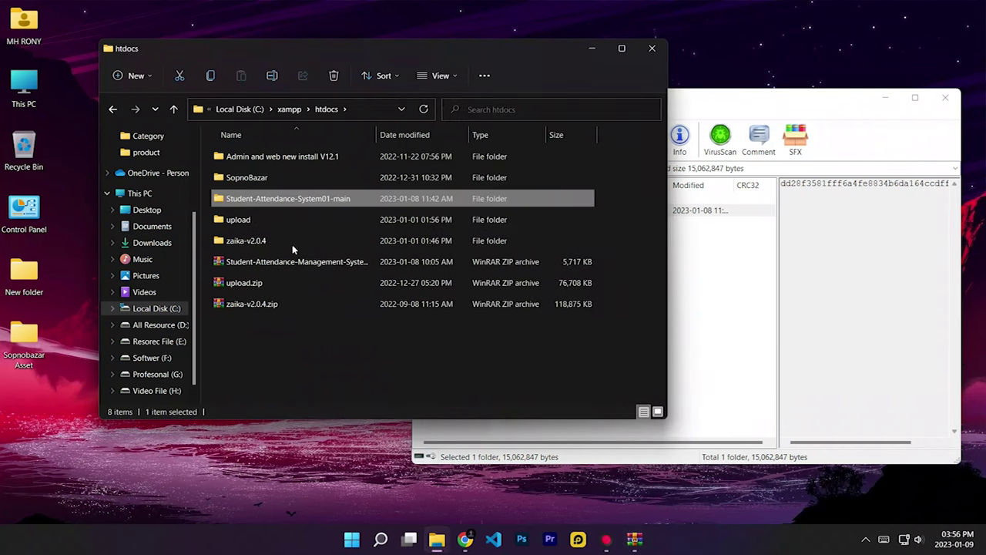
pyautogui.doubleClick(282, 201)
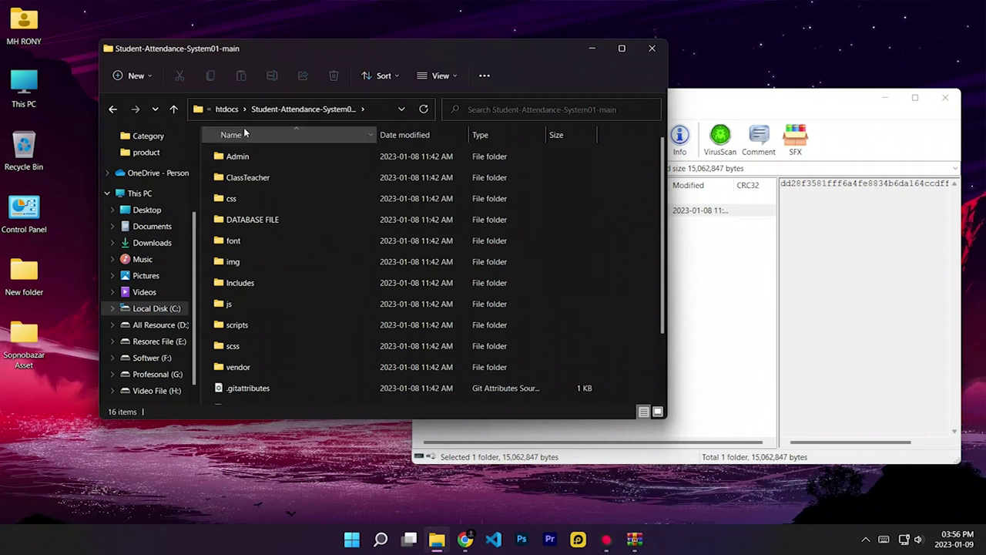
pyautogui.click(174, 108)
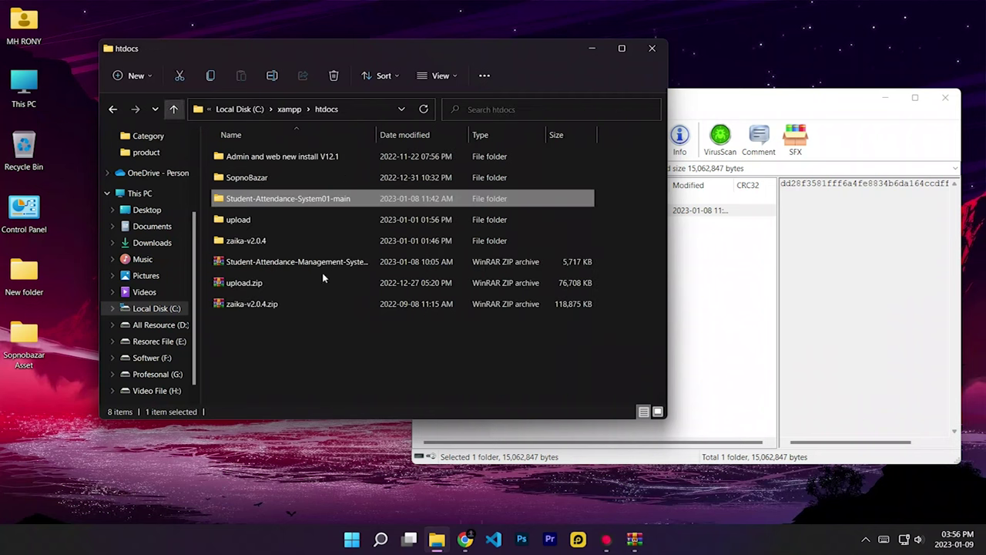
# Step: Open the project's DATABASE FILE folder and locate attendancemsystem.sql
pyautogui.doubleClick(298, 202)
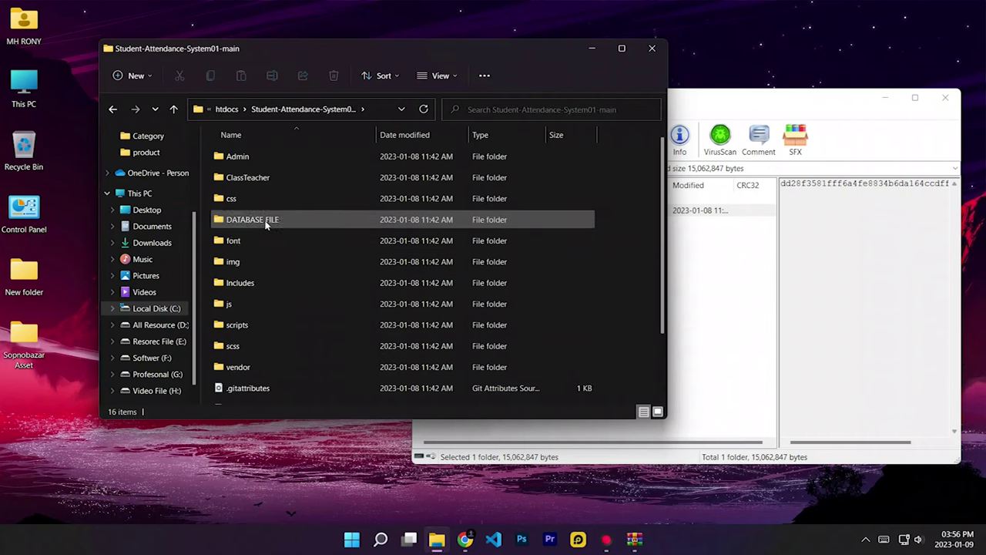
pyautogui.doubleClick(266, 221)
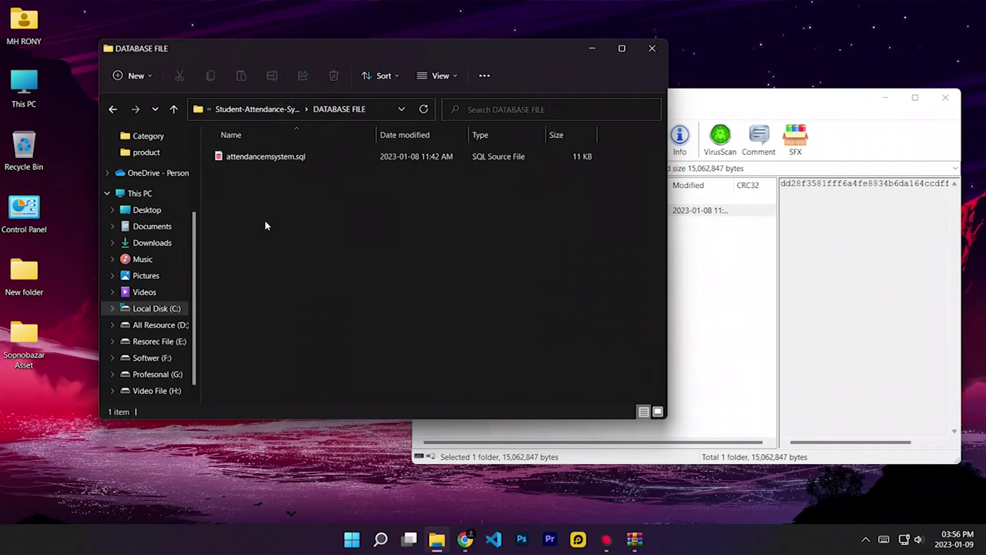
pyautogui.click(256, 157)
pyautogui.click(258, 160)
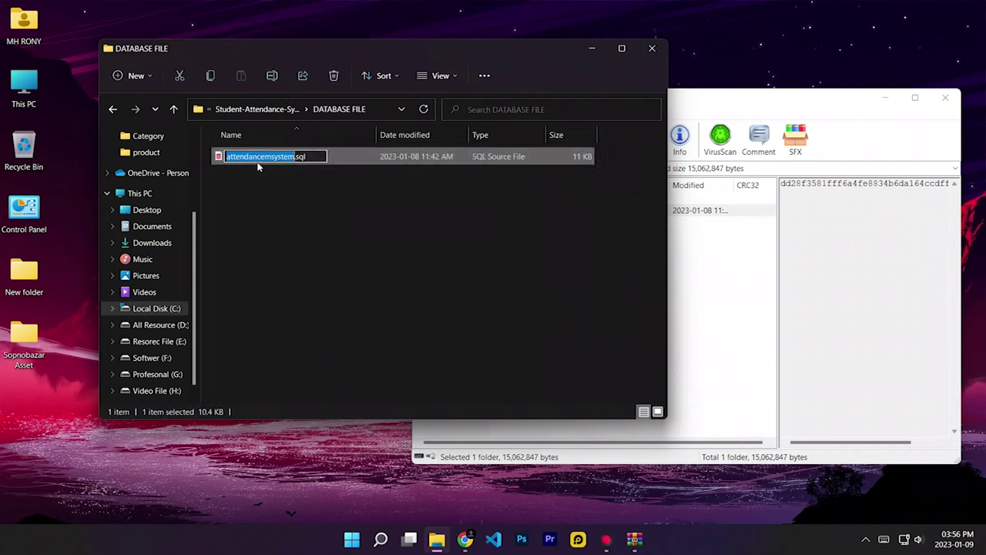
pyautogui.click(290, 216)
pyautogui.rightClick(261, 165)
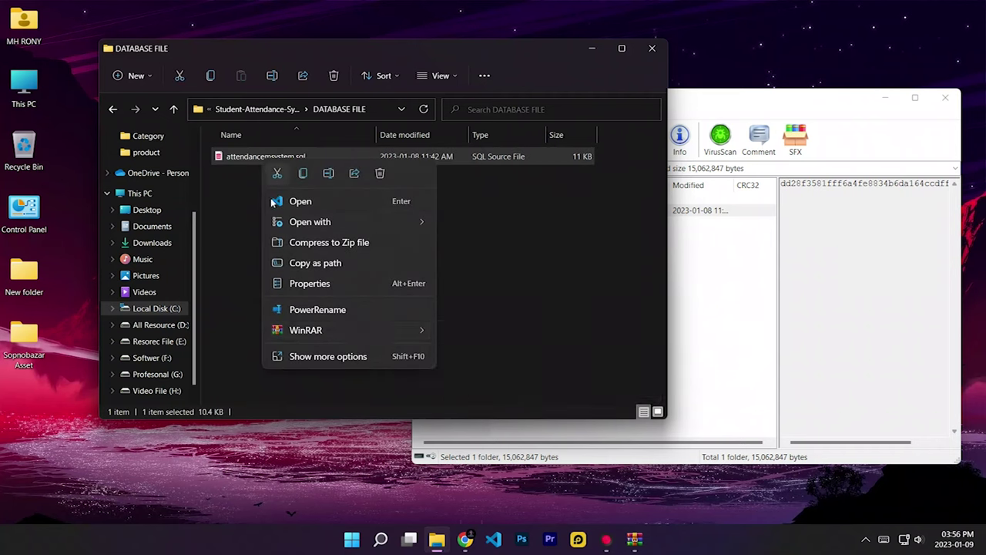
pyautogui.click(240, 269)
pyautogui.click(268, 162)
pyautogui.rightClick(267, 161)
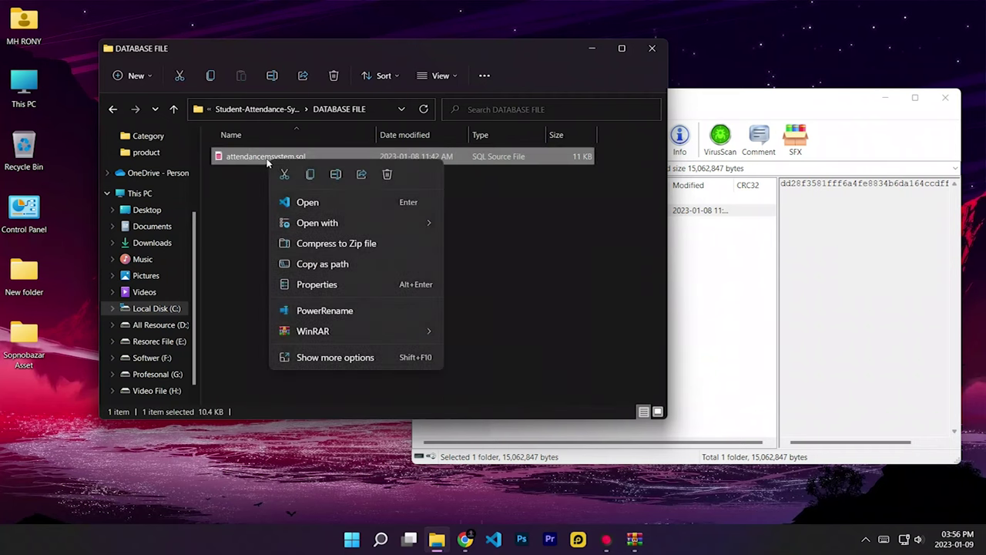
pyautogui.click(410, 254)
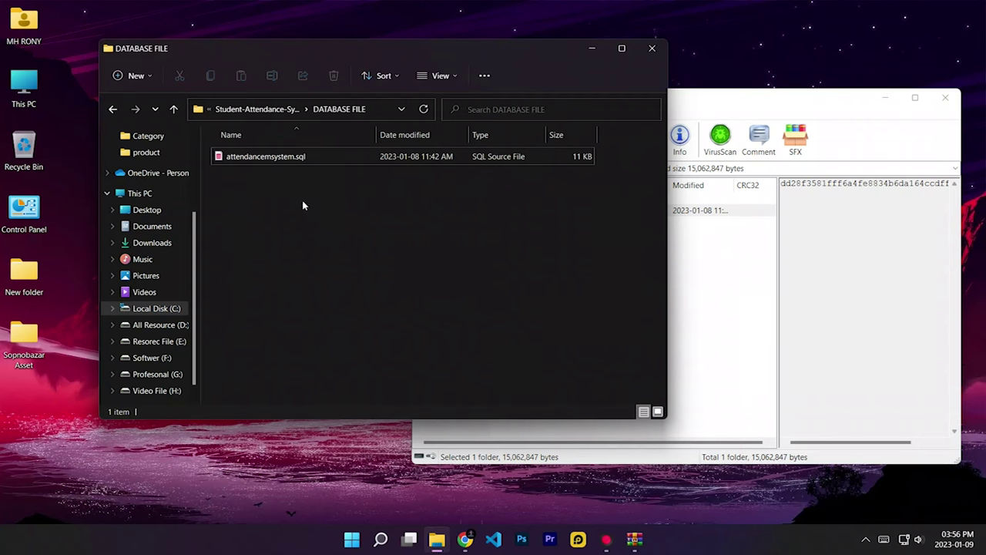
# Step: Load localhost/Student-Attendance-System01-main/ in Chrome to show the app's Login Panel
pyautogui.click(464, 539)
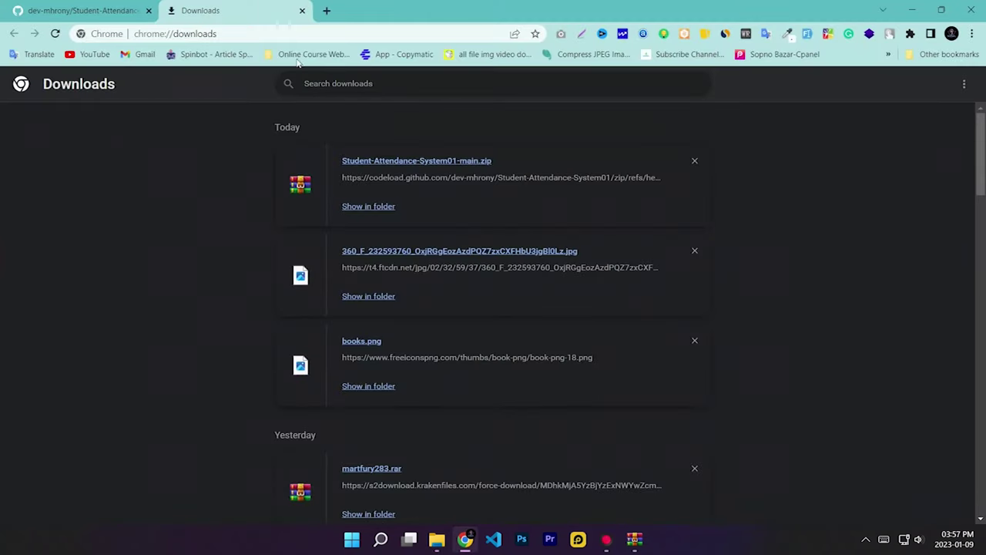
pyautogui.click(272, 33)
pyautogui.write('localhost')
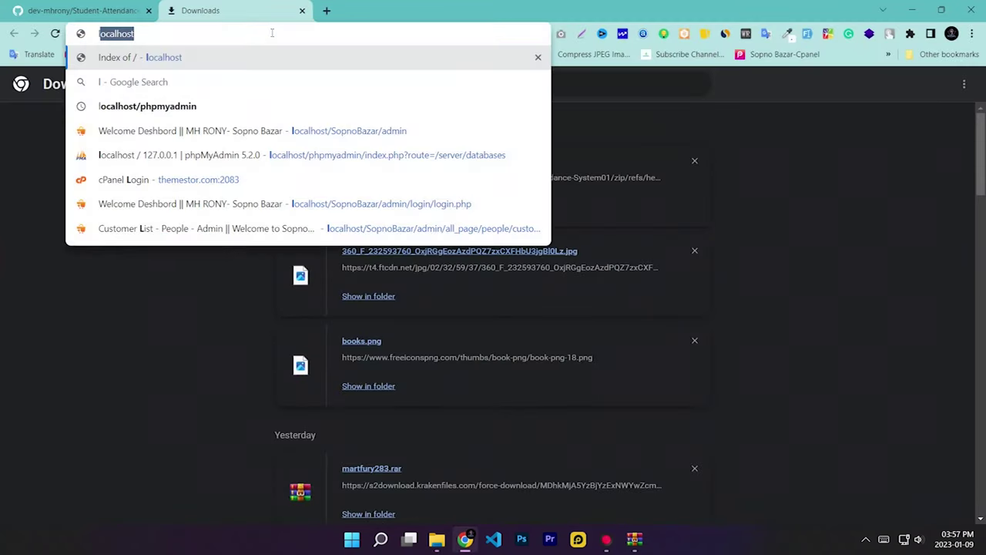
pyautogui.press('Return')
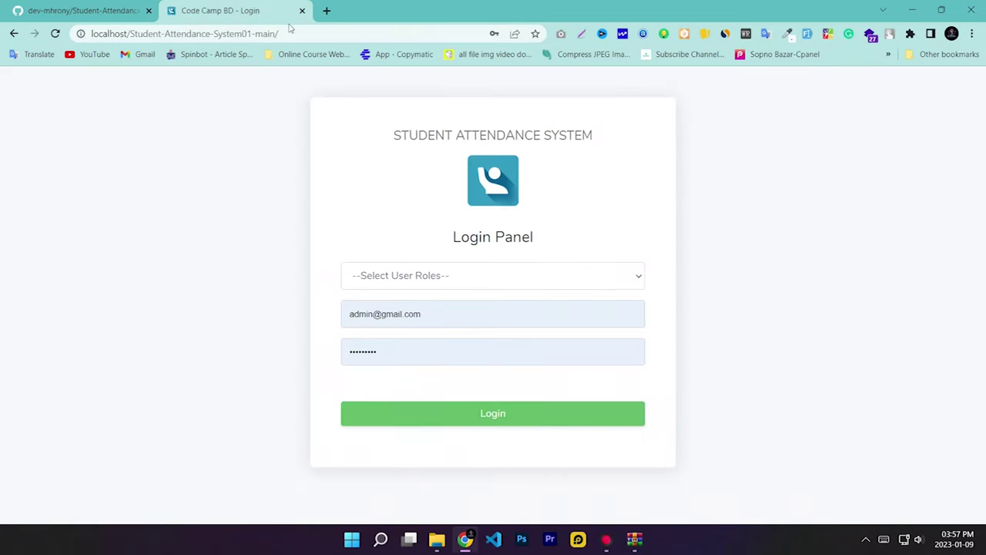
pyautogui.moveTo(300, 37); pyautogui.dragTo(130, 34)
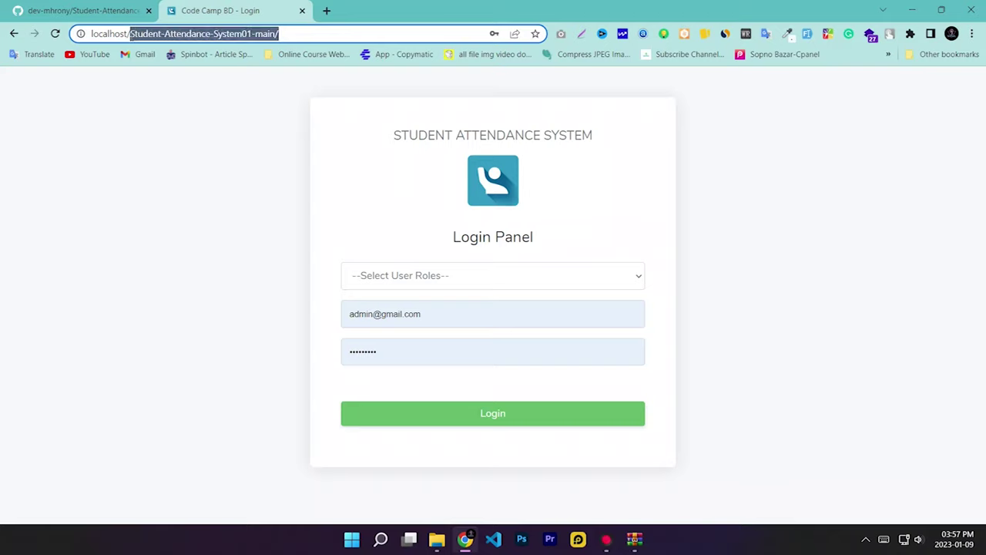
pyautogui.click(182, 172)
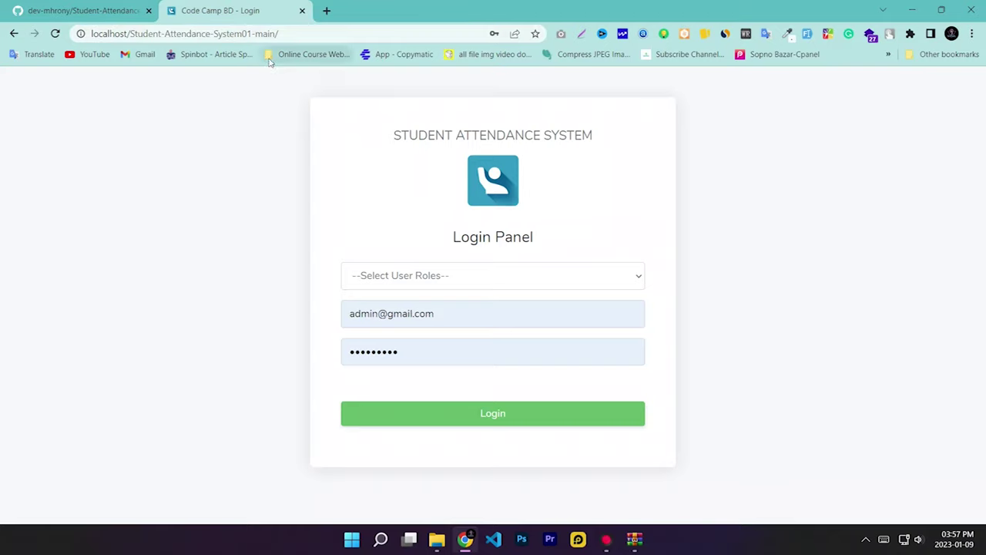
pyautogui.click(916, 9)
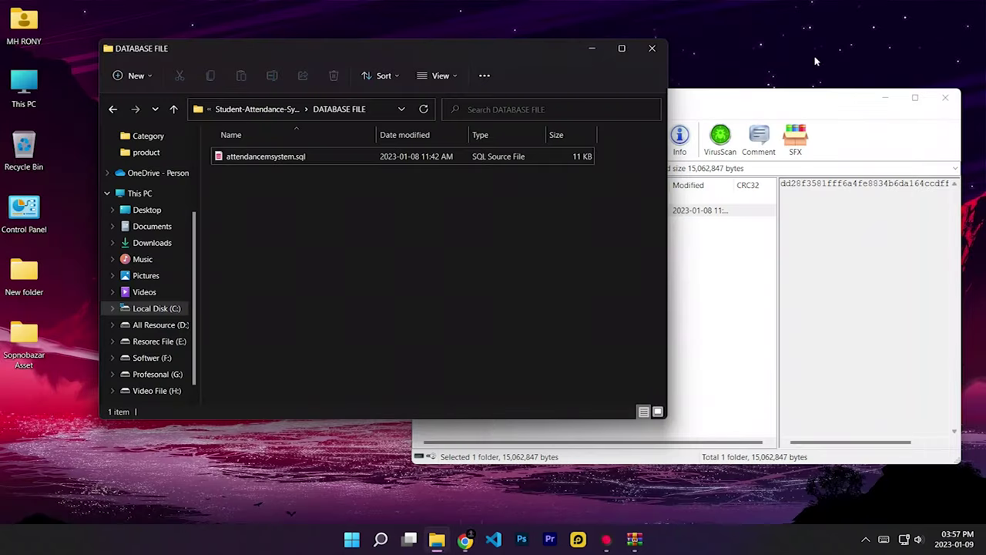
pyautogui.click(700, 234)
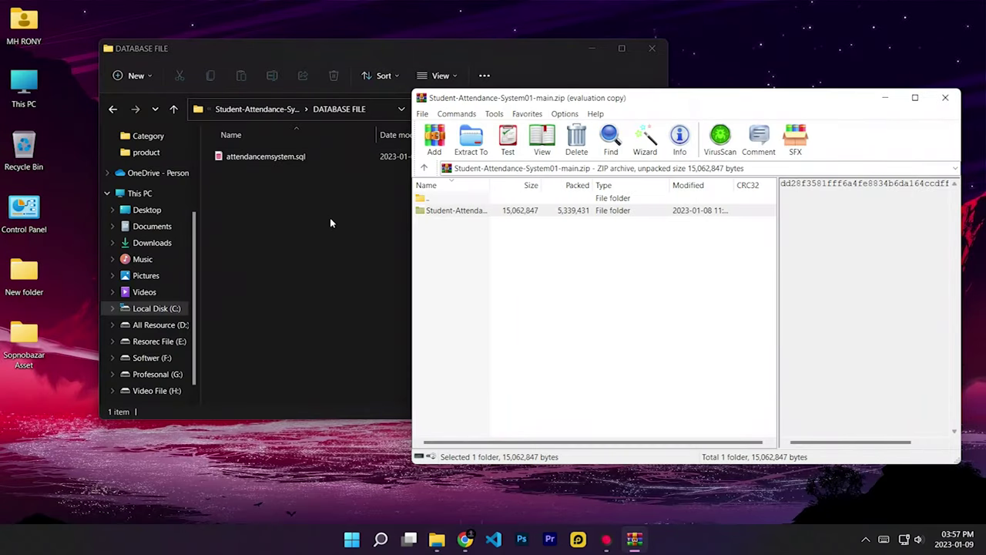
pyautogui.click(330, 222)
pyautogui.click(174, 108)
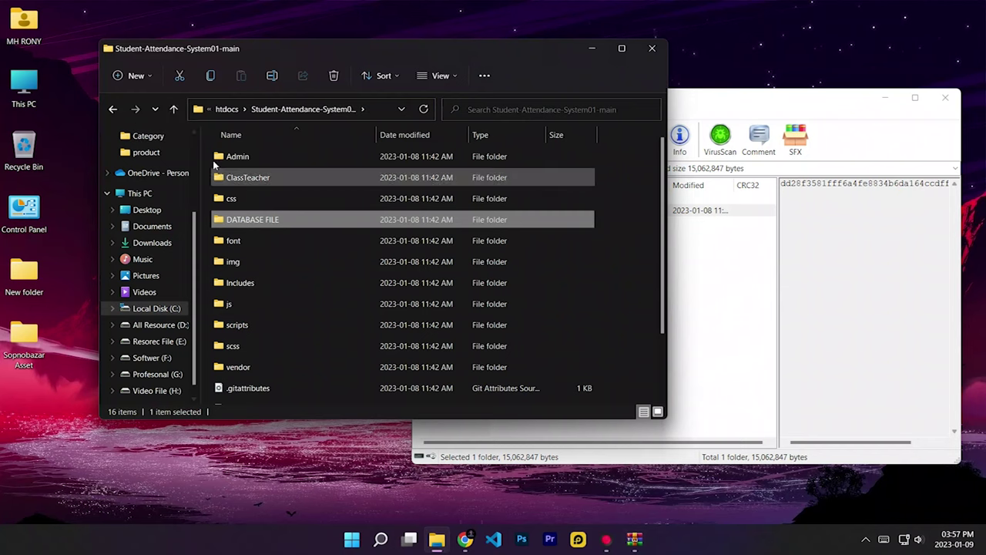
pyautogui.click(174, 109)
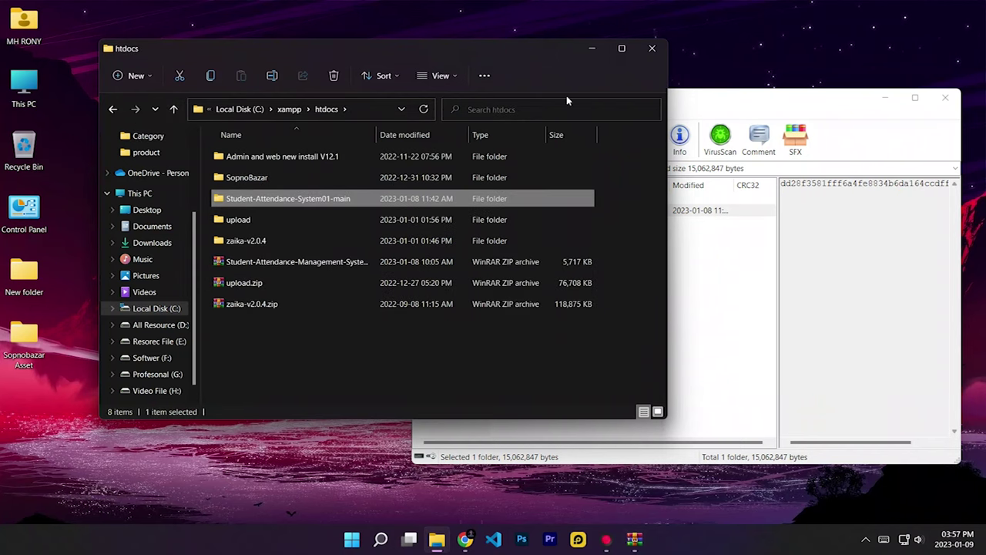
pyautogui.click(591, 49)
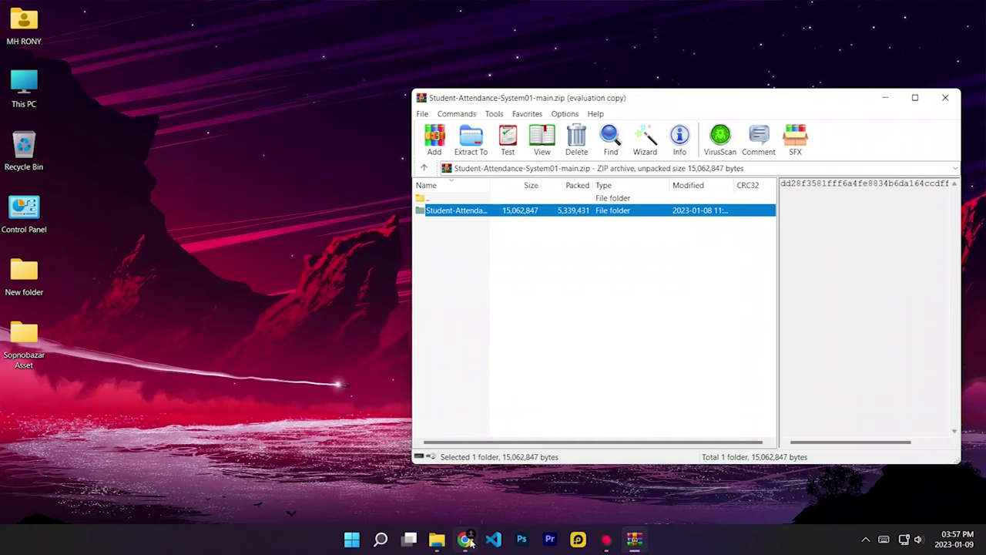
pyautogui.click(465, 539)
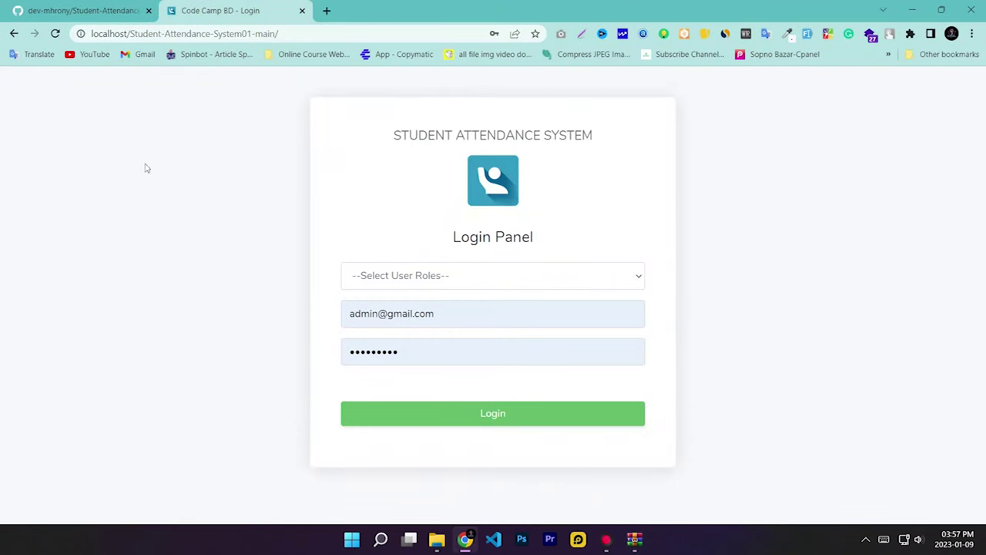
# Step: Open localhost/phpmyadmin/ in a new browser tab
pyautogui.click(326, 10)
pyautogui.click(280, 30)
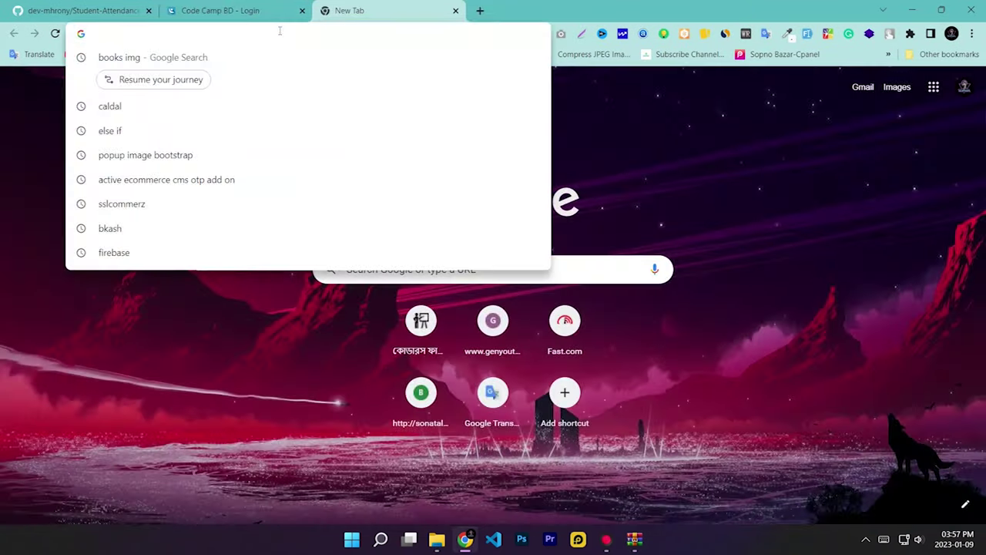
pyautogui.write('l')
pyautogui.press('Down')
pyautogui.press('Down')
pyautogui.press('Down')
pyautogui.press('Down')
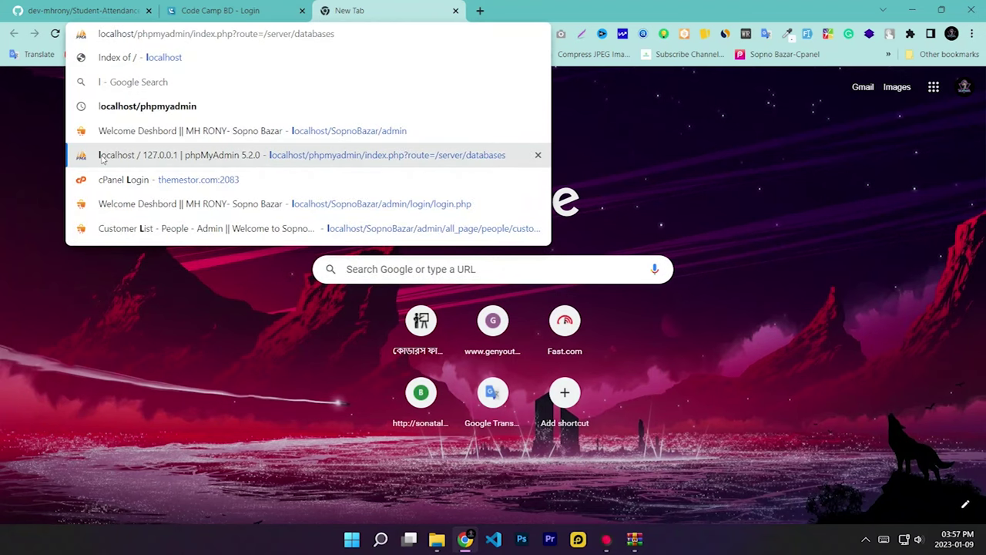
pyautogui.moveTo(335, 34); pyautogui.dragTo(205, 34)
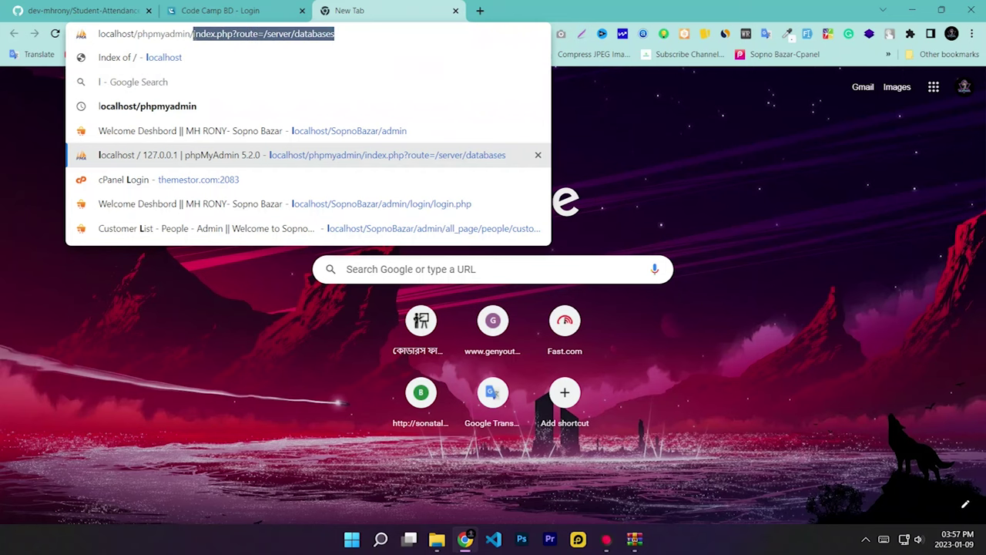
pyautogui.press('BackSpace')
pyautogui.press('Return')
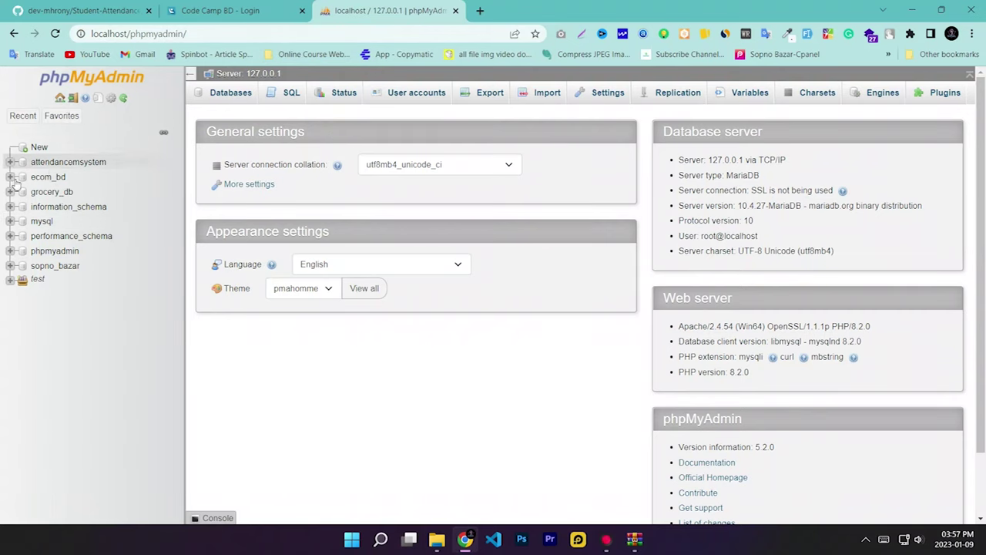
# Step: Create a database named attendancemsystem01, copying the name for later use
pyautogui.click(40, 147)
pyautogui.click(274, 200)
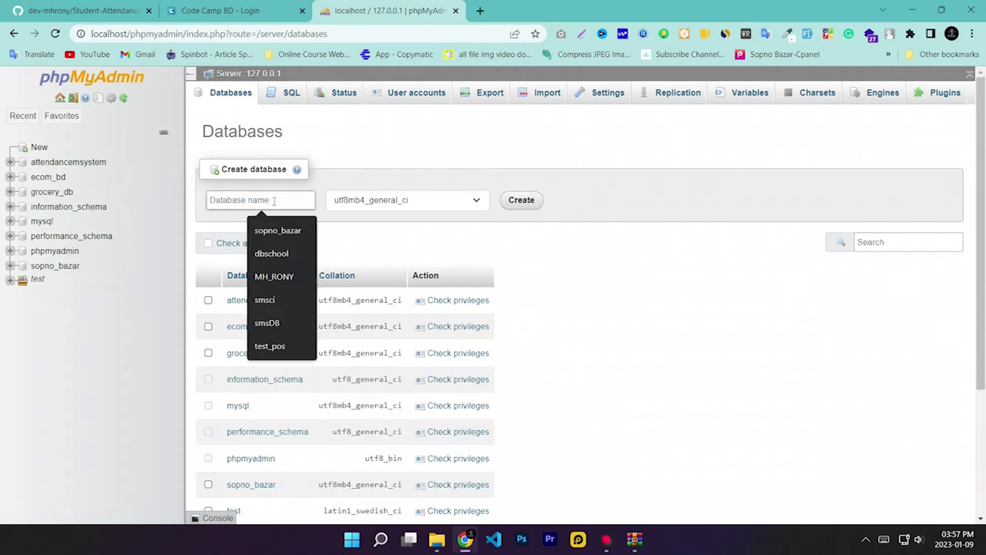
pyautogui.write('attendancemsystem01')
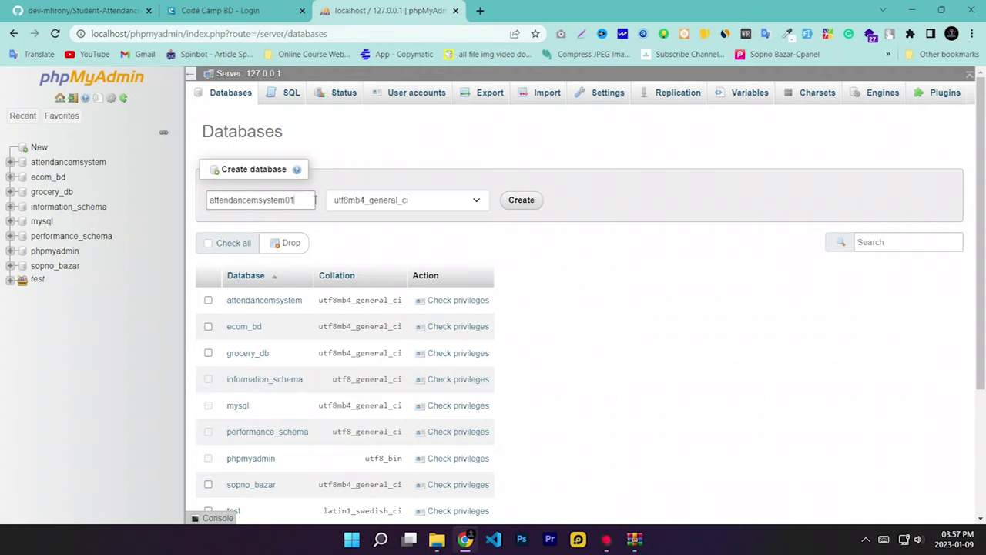
pyautogui.doubleClick(314, 200)
pyautogui.click(324, 203)
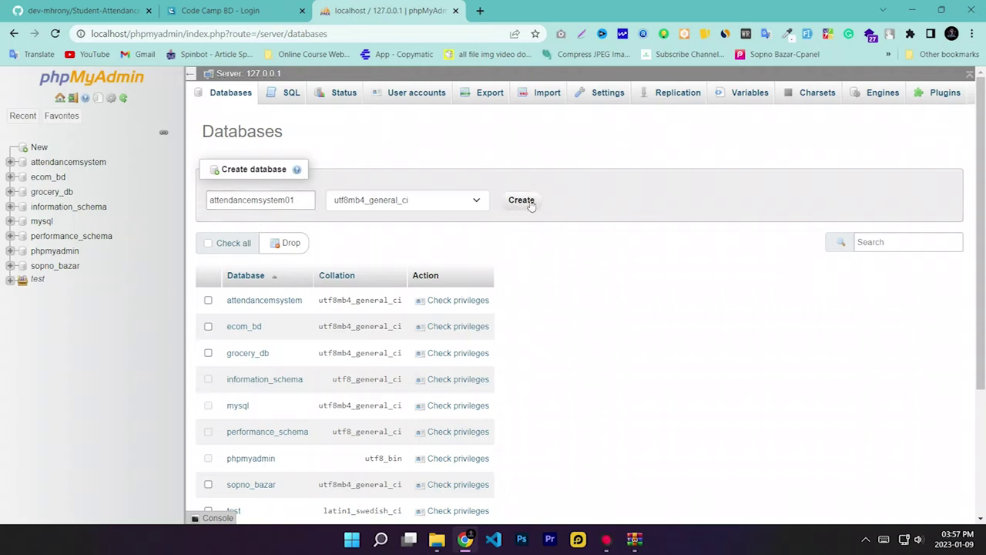
pyautogui.click(298, 200)
pyautogui.moveTo(297, 200); pyautogui.dragTo(197, 202)
pyautogui.rightClick(229, 201)
pyautogui.click(259, 247)
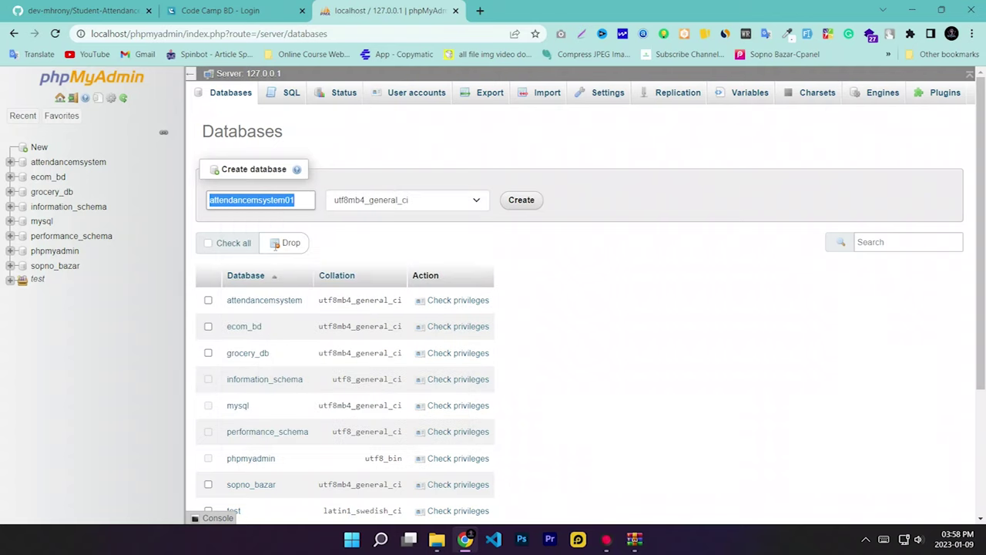
pyautogui.click(514, 203)
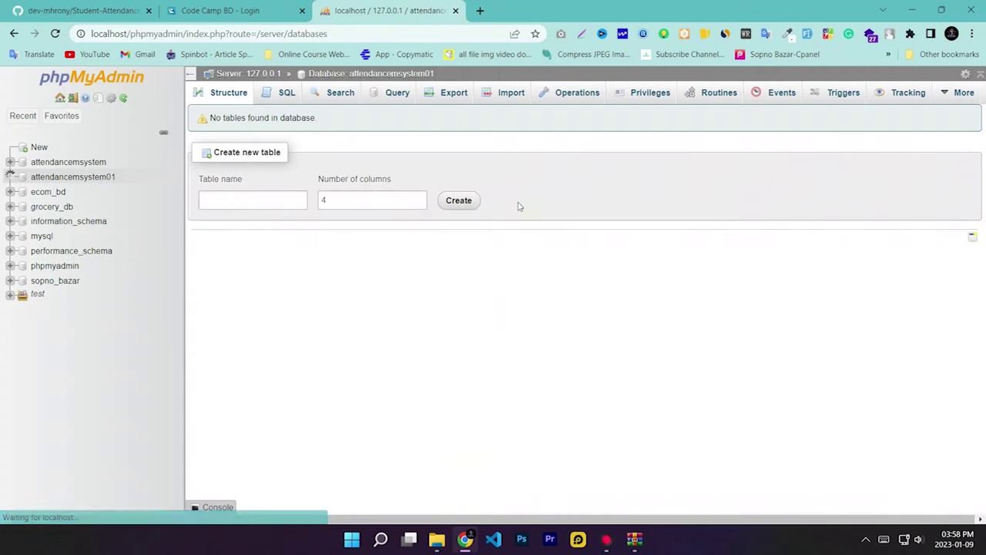
# Step: Choose C:\xampp\htdocs\...\DATABASE FILE\attendancemsystem.sql as the import file for attendancemsystem01
pyautogui.click(499, 94)
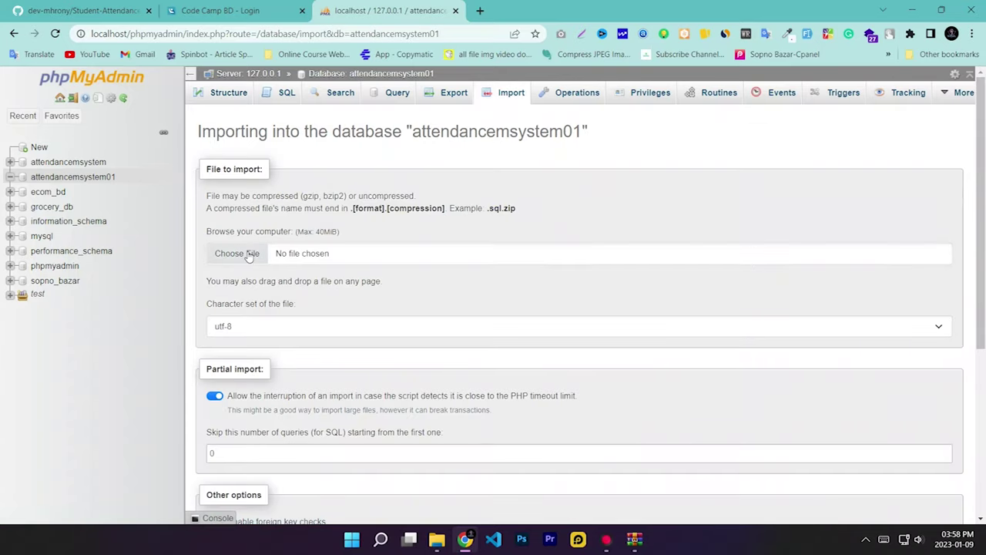
pyautogui.click(248, 255)
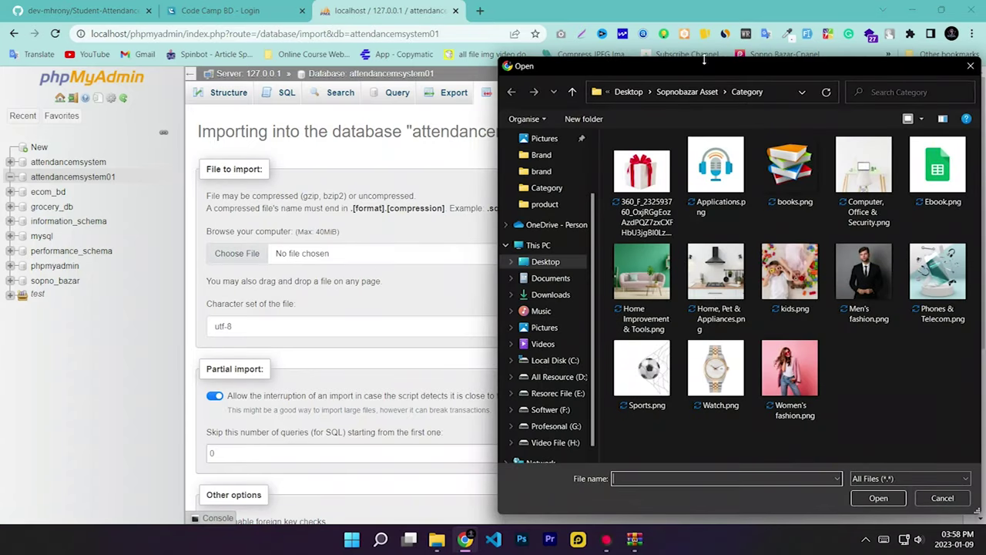
pyautogui.moveTo(704, 62); pyautogui.dragTo(408, 65)
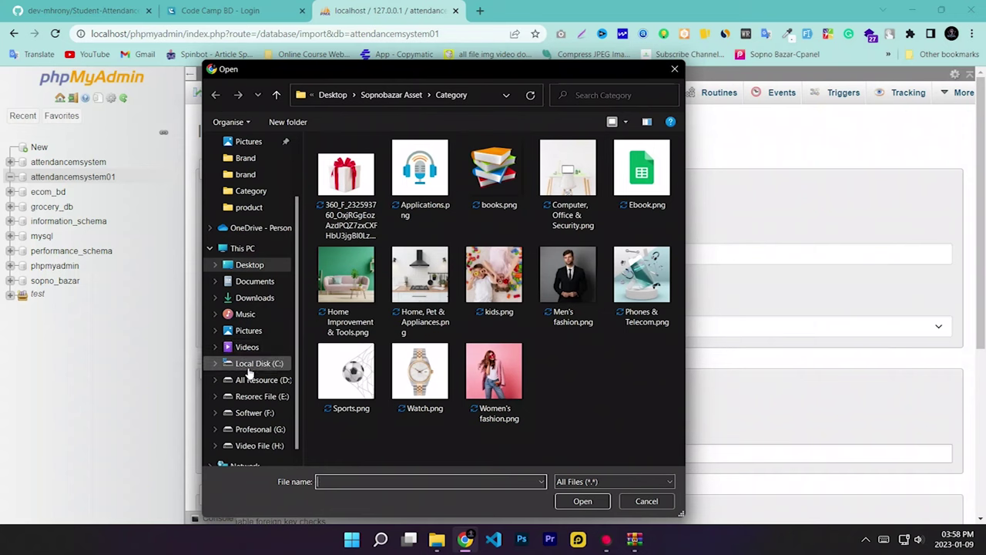
pyautogui.click(251, 363)
pyautogui.doubleClick(362, 328)
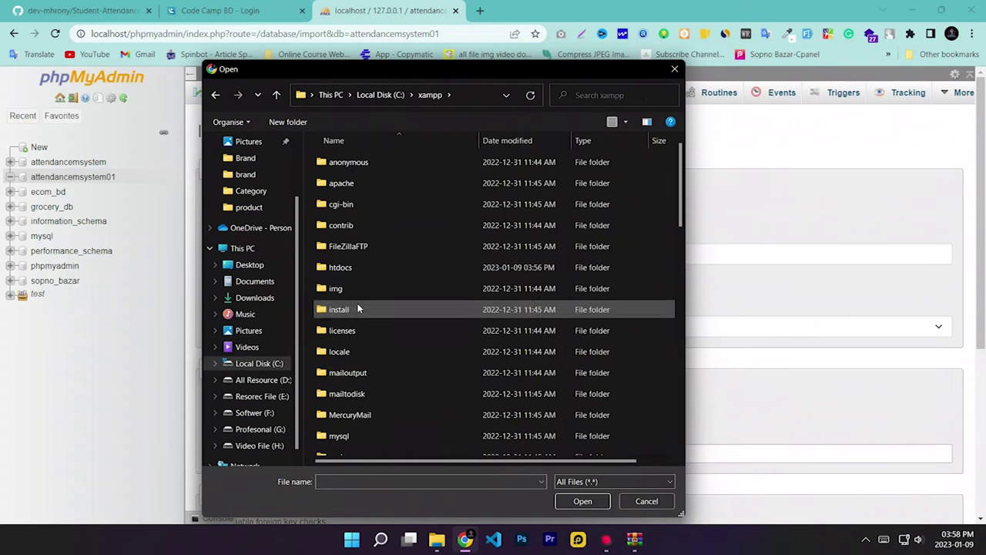
pyautogui.doubleClick(357, 266)
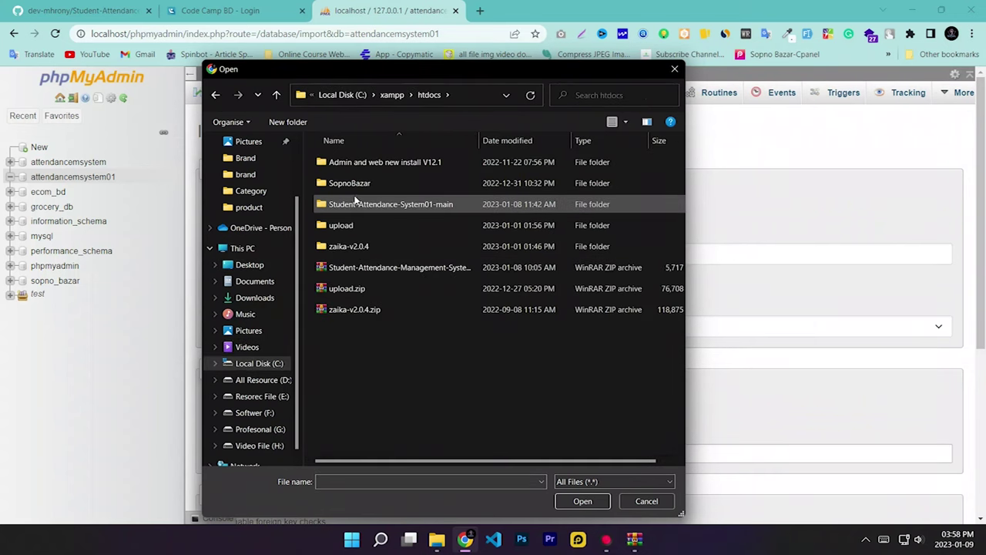
pyautogui.doubleClick(380, 205)
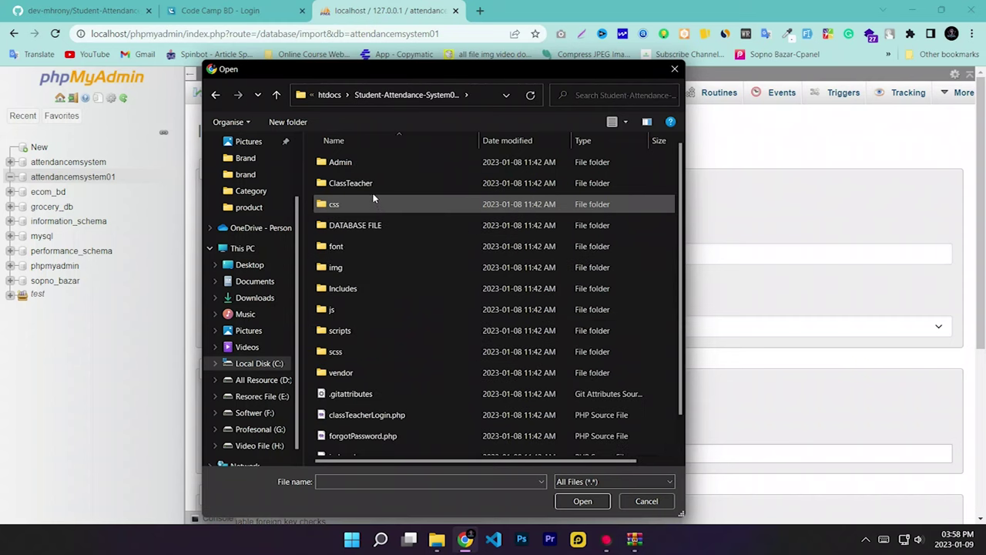
pyautogui.doubleClick(354, 224)
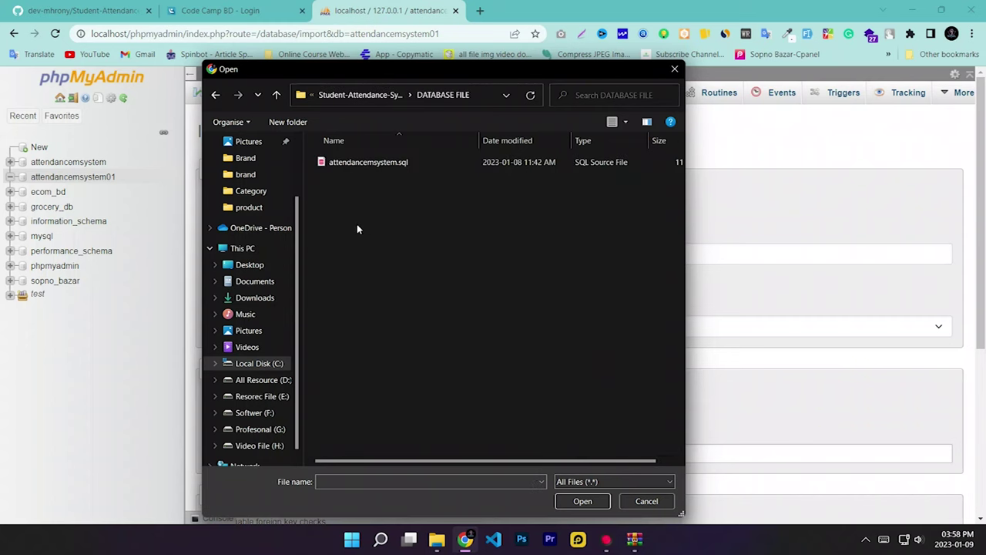
pyautogui.click(362, 163)
pyautogui.click(582, 501)
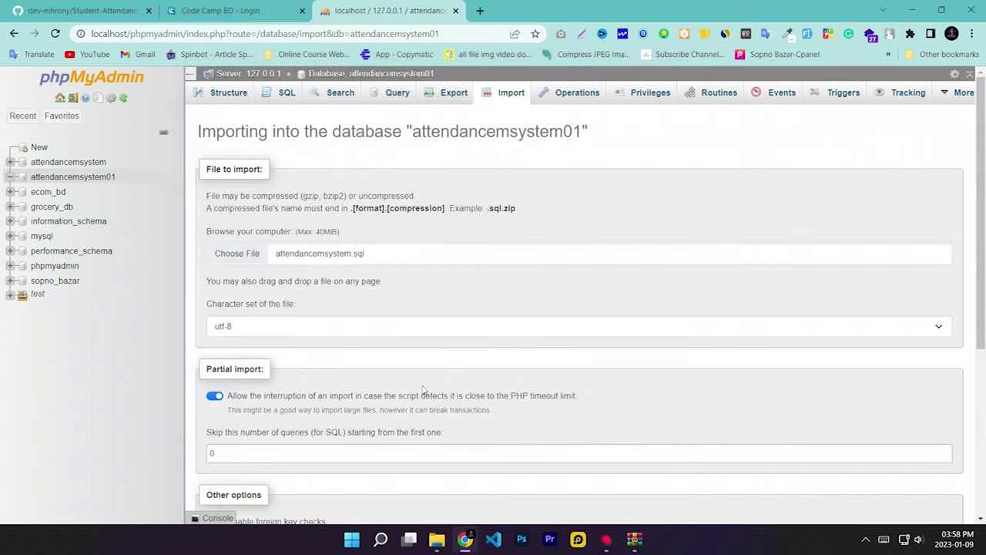
# Step: Run the import, confirm eight tables with 70 rows, and minimize Chrome
pyautogui.scroll(-3, 316, 306)
pyautogui.scroll(-1, 324, 308)
pyautogui.scroll(1, 304, 443)
pyautogui.scroll(-1, 261, 417)
pyautogui.click(216, 481)
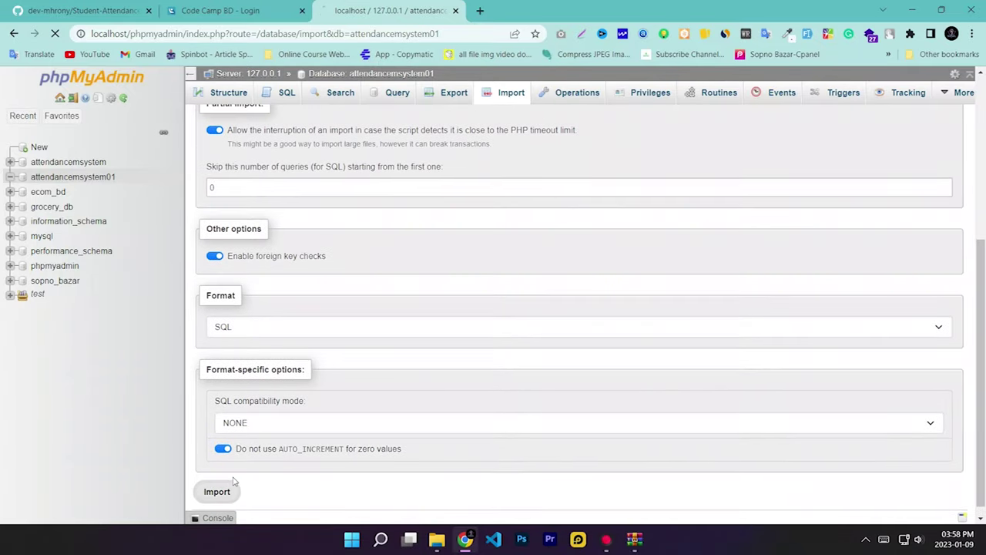
pyautogui.scroll(-2, 423, 290)
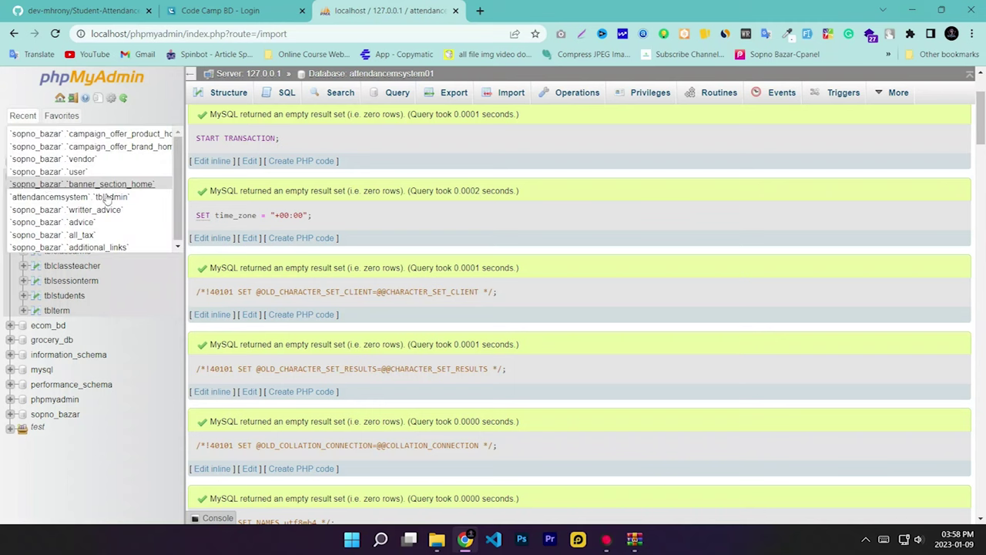
pyautogui.click(62, 177)
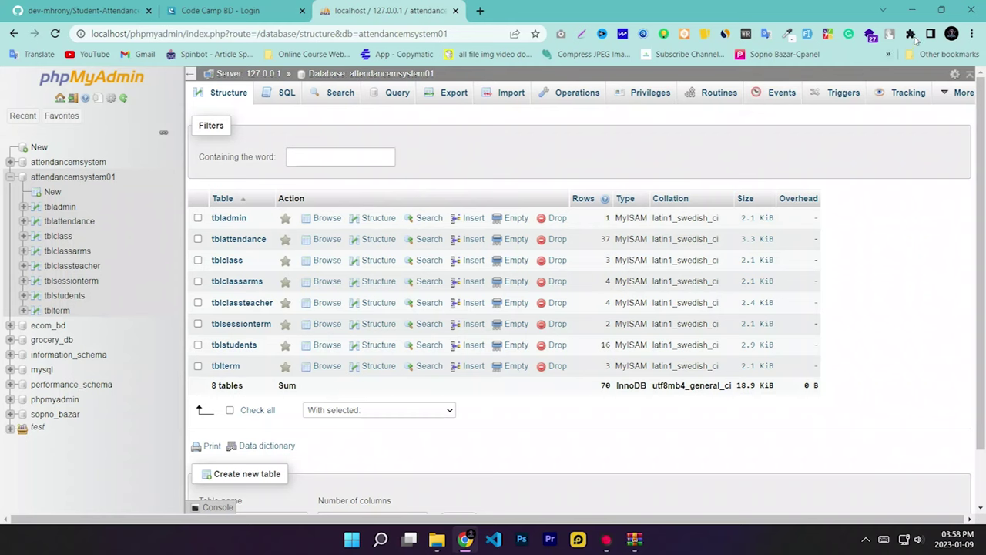
pyautogui.click(912, 10)
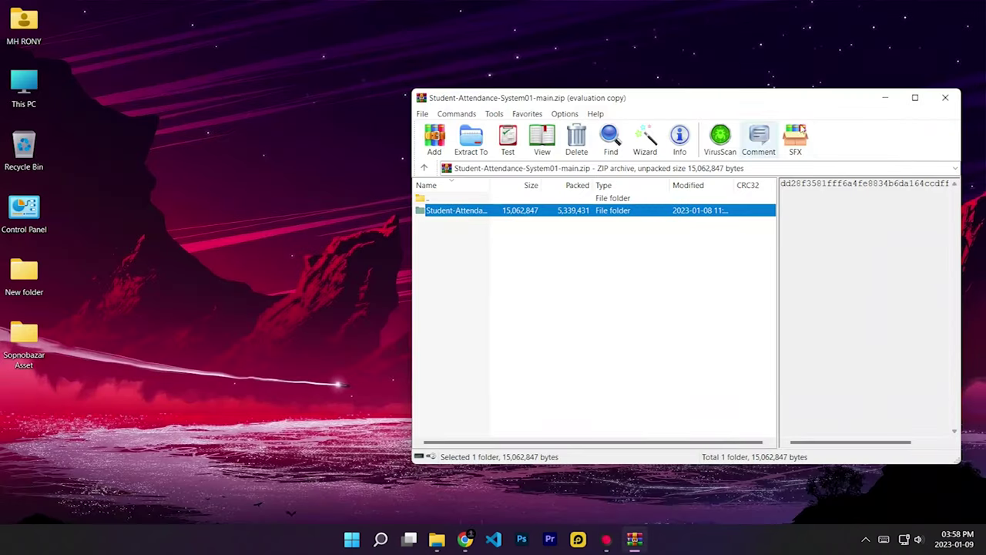
# Step: Close the archive window and browse to the project's Includes folder under C:\xampp\htdocs
pyautogui.click(945, 97)
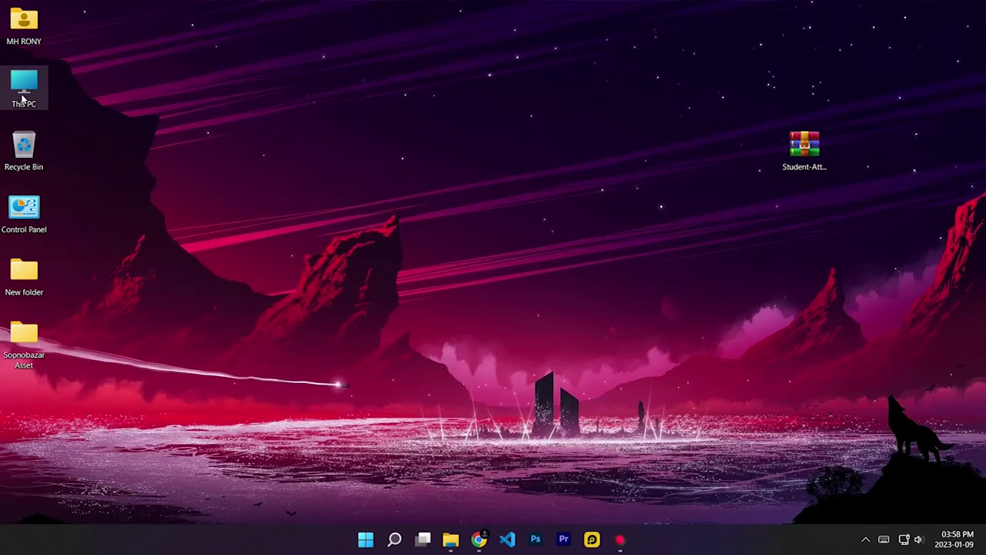
pyautogui.doubleClick(23, 91)
pyautogui.doubleClick(327, 311)
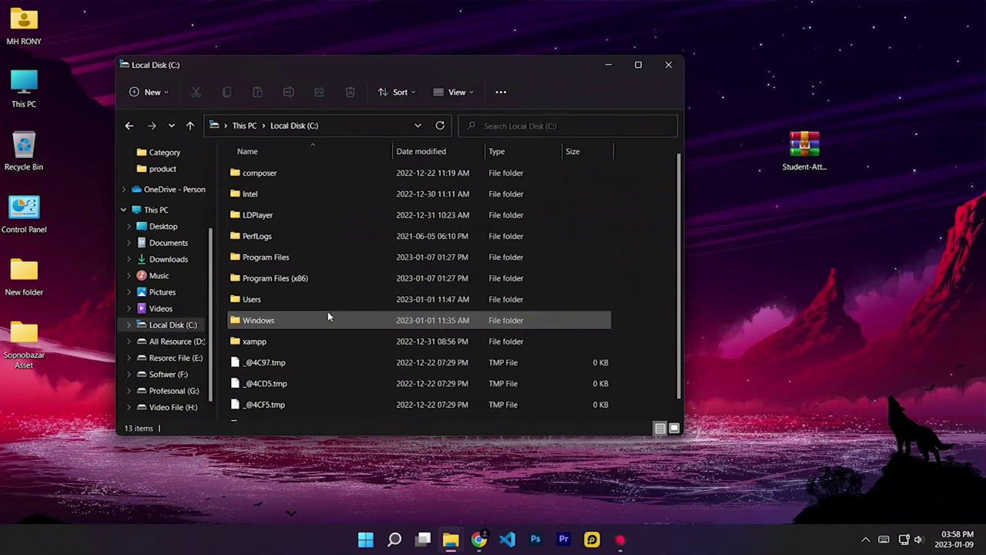
pyautogui.doubleClick(289, 334)
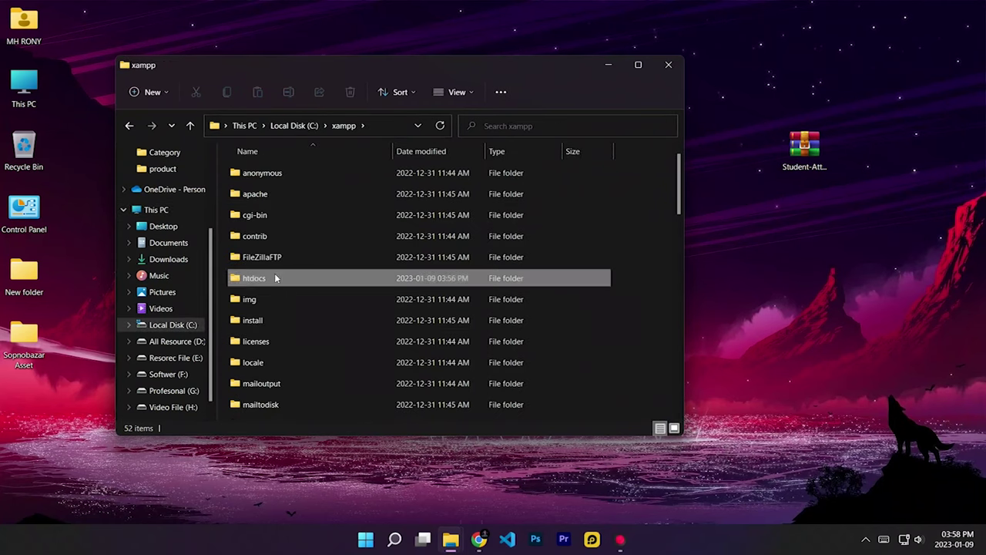
pyautogui.doubleClick(275, 279)
pyautogui.doubleClick(297, 215)
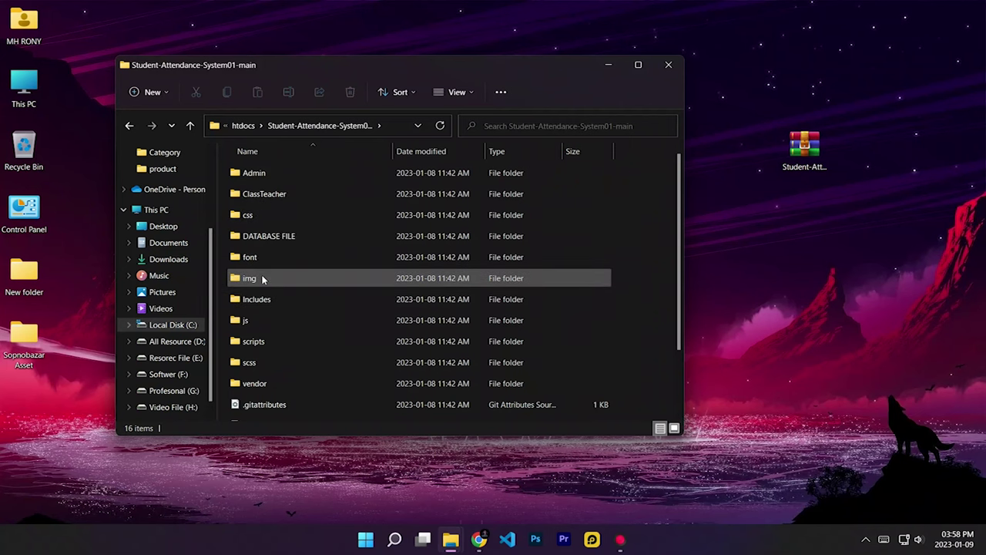
pyautogui.doubleClick(260, 300)
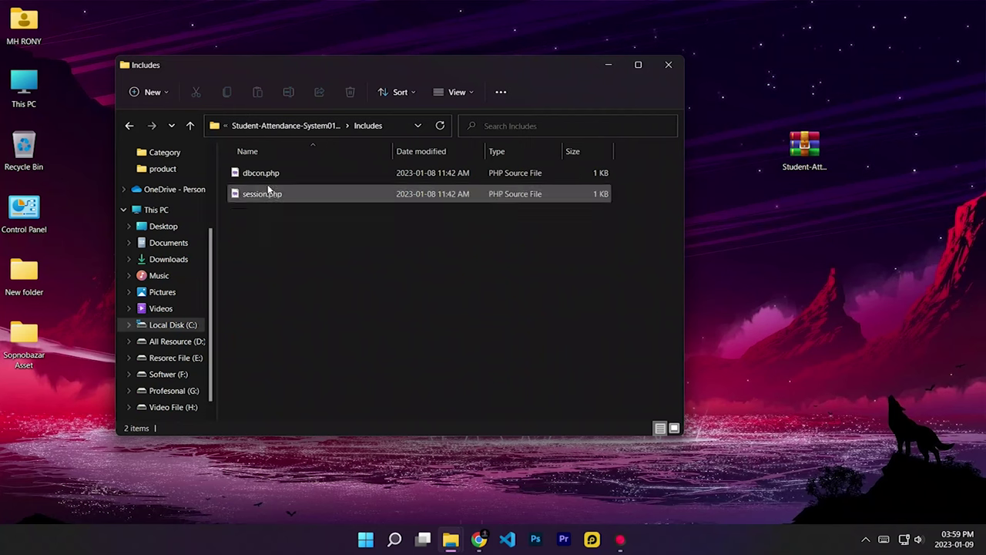
# Step: Open dbcon.php with Notepad from the other-apps list
pyautogui.rightClick(276, 178)
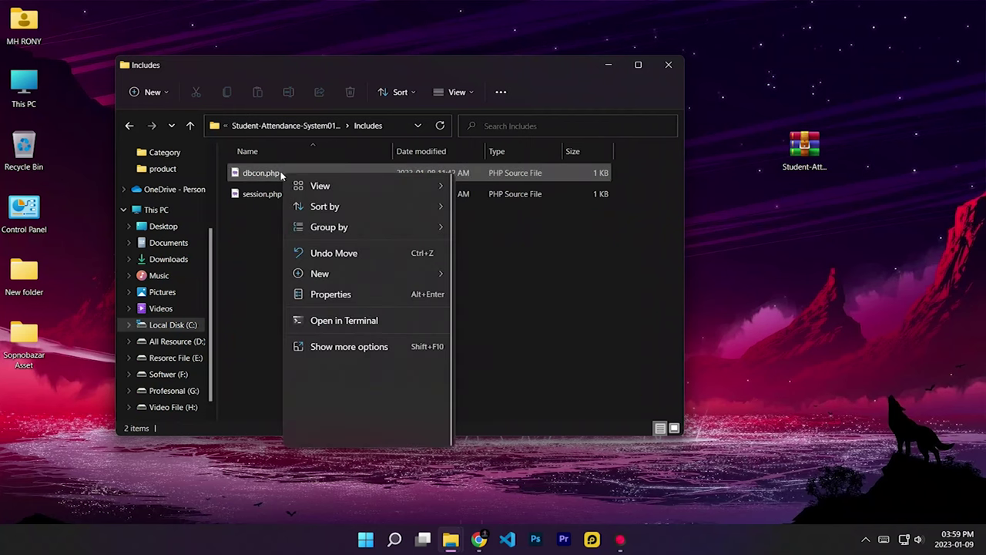
pyautogui.click(266, 174)
pyautogui.rightClick(264, 174)
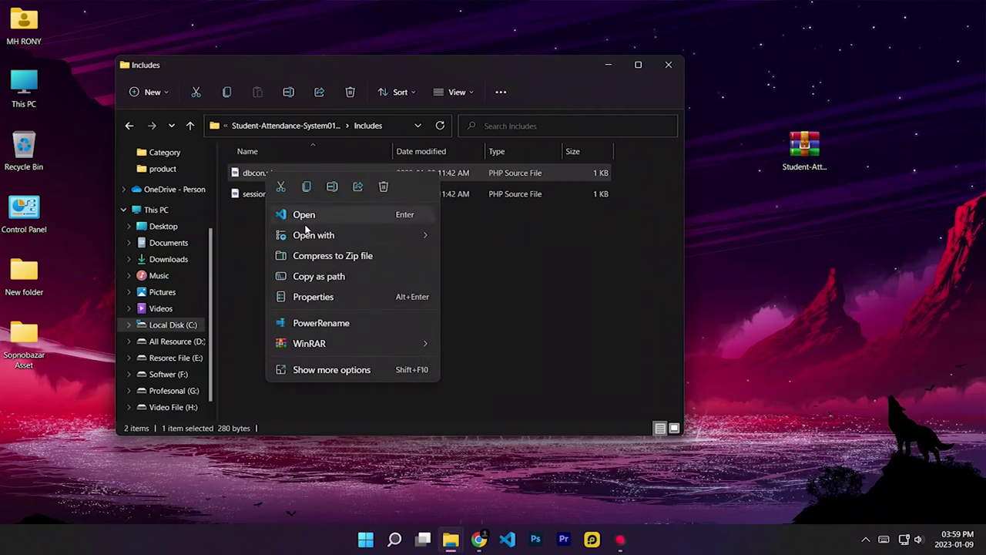
pyautogui.moveTo(302, 235)
pyautogui.click(491, 280)
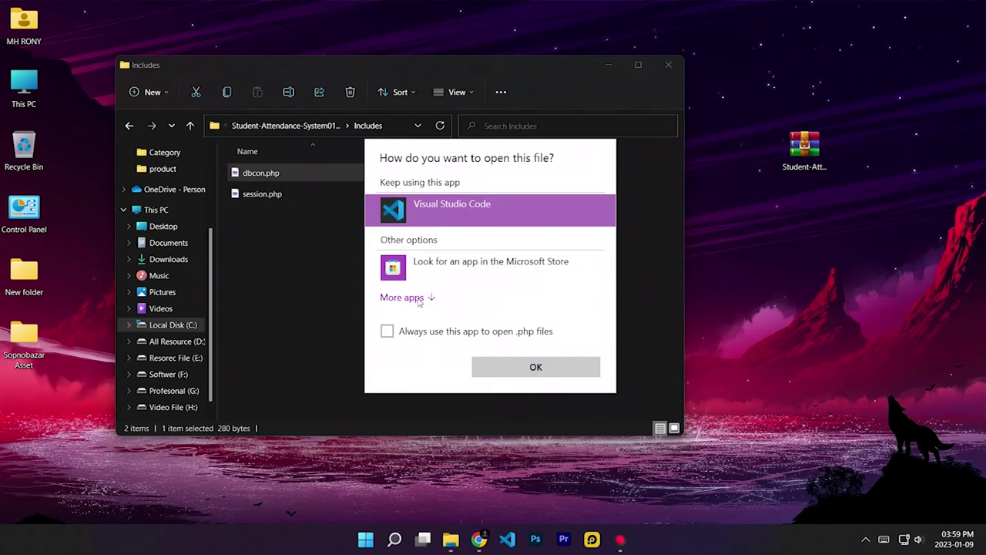
pyautogui.click(420, 300)
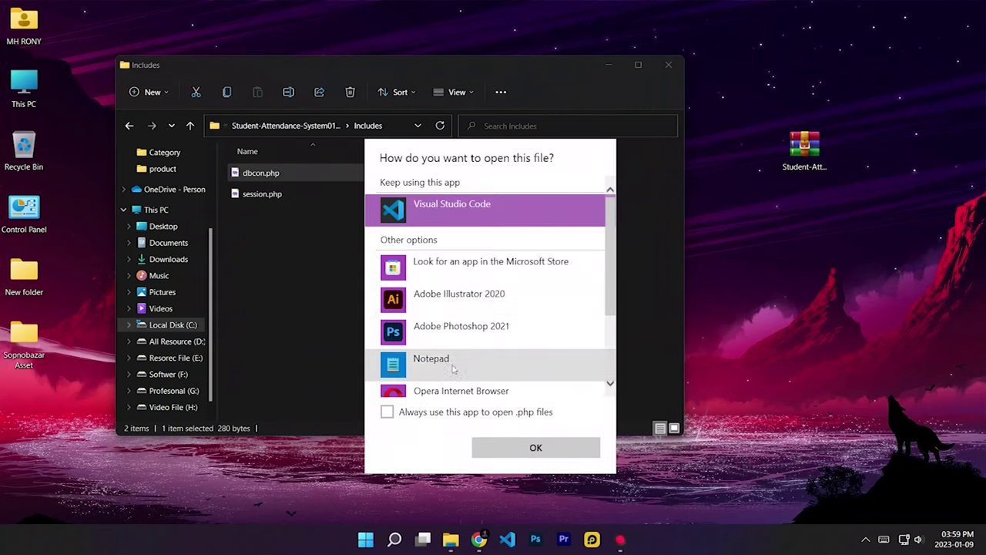
pyautogui.click(425, 368)
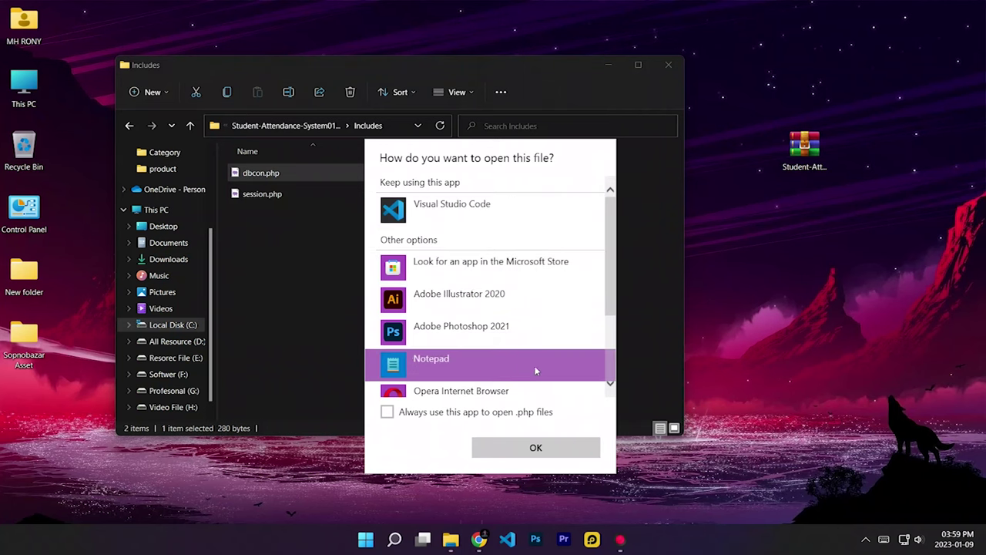
pyautogui.click(522, 447)
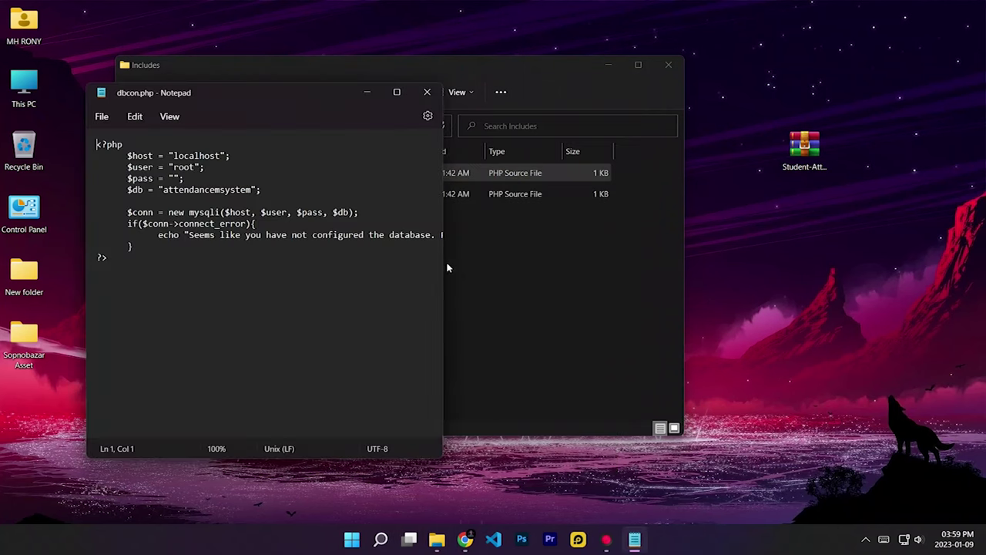
# Step: Change $db in dbcon.php from "attendancemsystem" to "attendancemsystem01"
pyautogui.click(396, 92)
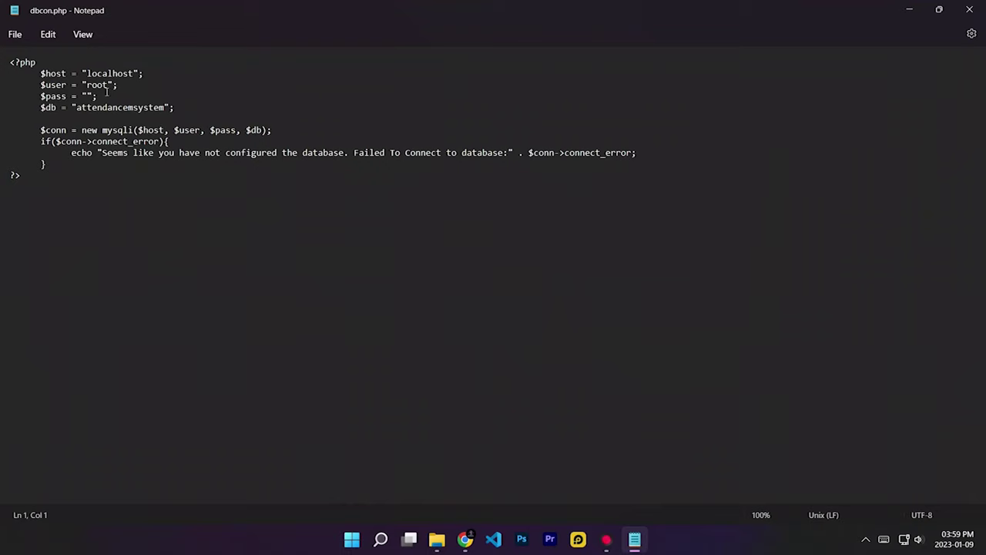
pyautogui.doubleClick(97, 107)
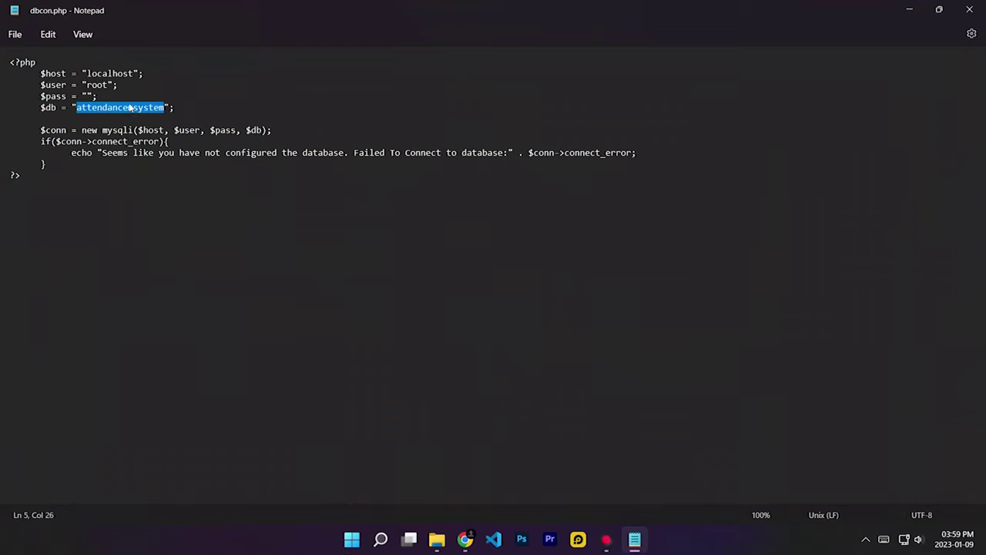
pyautogui.click(47, 108)
pyautogui.click(91, 95)
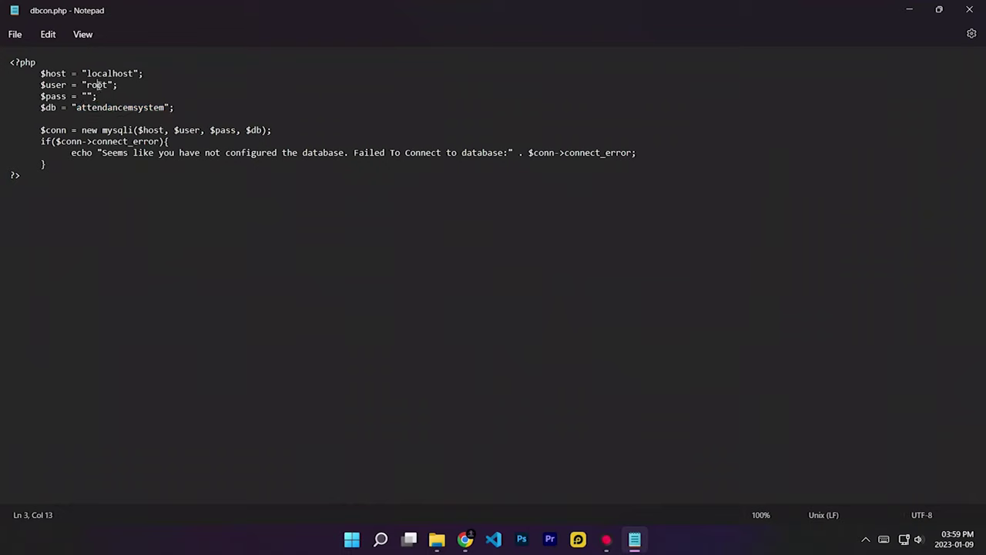
pyautogui.doubleClick(113, 109)
pyautogui.press('Right')
pyautogui.write('01')
pyautogui.click(216, 118)
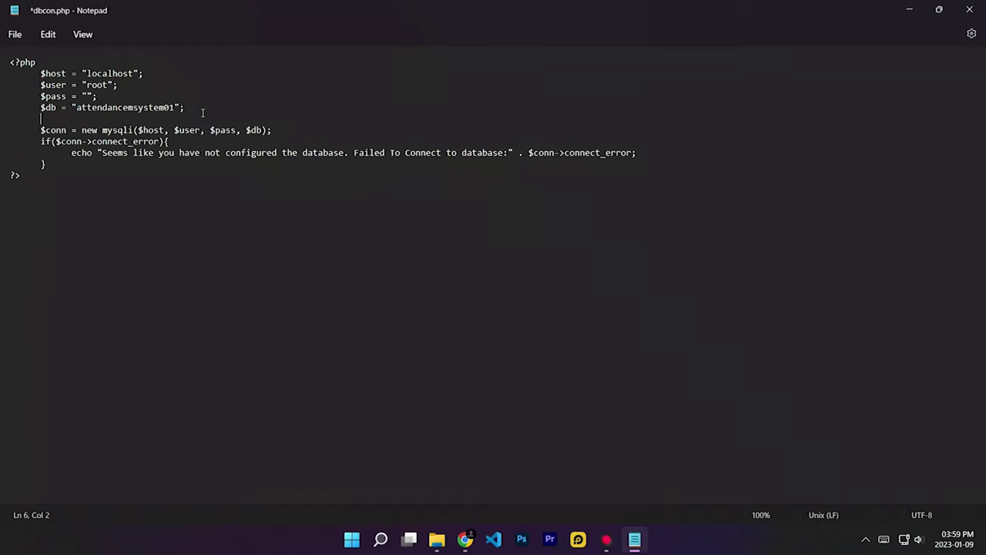
pyautogui.click(209, 110)
# Step: Save dbcon.php, then close Notepad and File Explorer
pyautogui.click(17, 35)
pyautogui.click(331, 9)
pyautogui.doubleClick(331, 9)
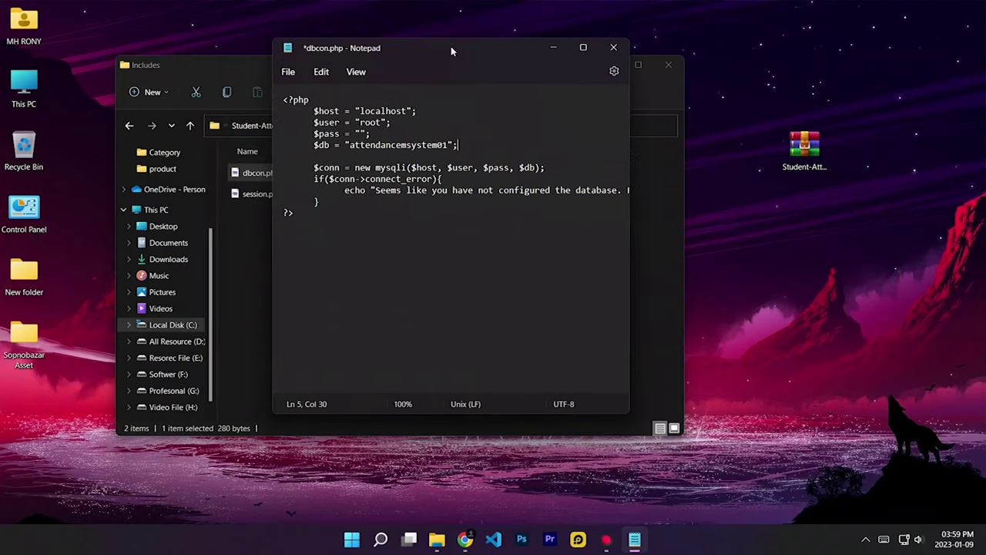
pyautogui.click(287, 71)
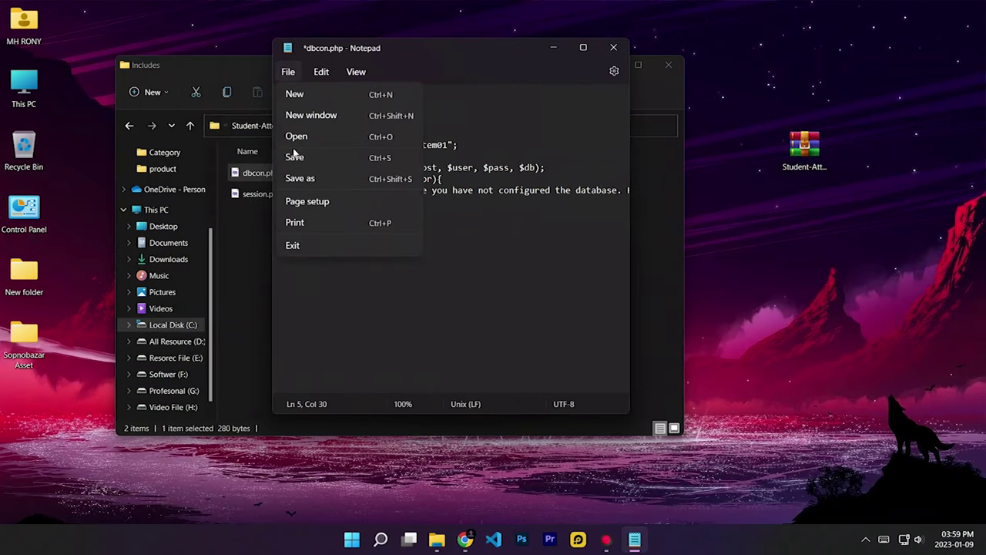
pyautogui.click(320, 163)
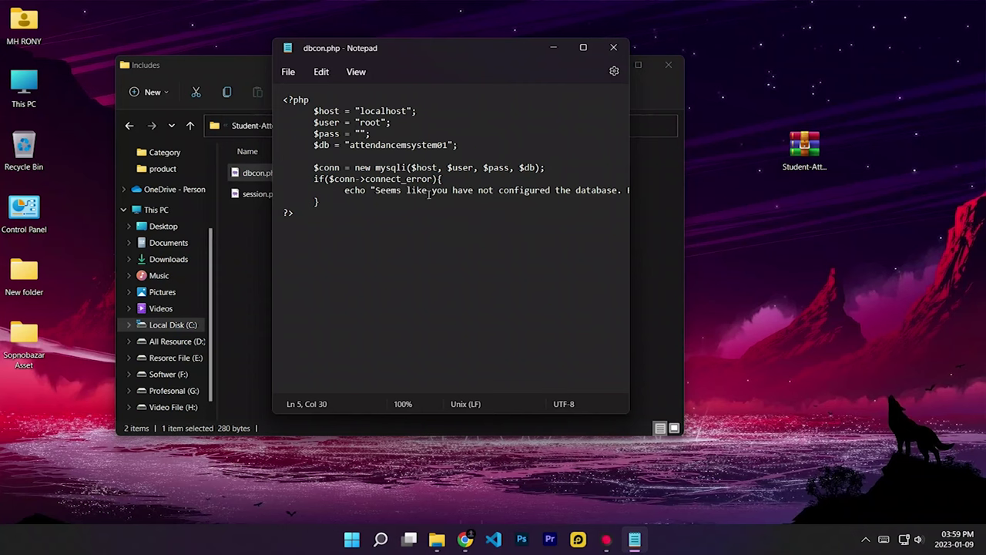
pyautogui.click(613, 49)
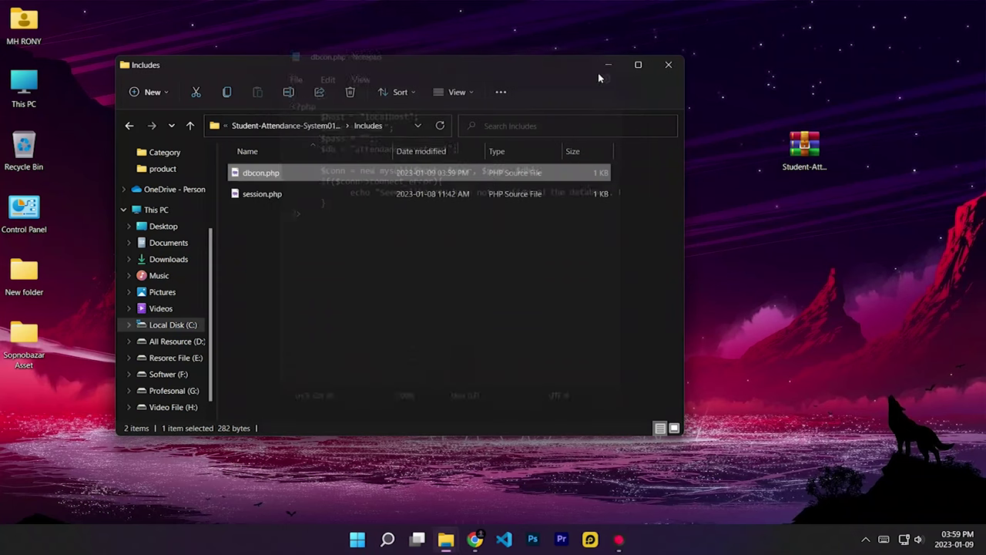
pyautogui.click(667, 66)
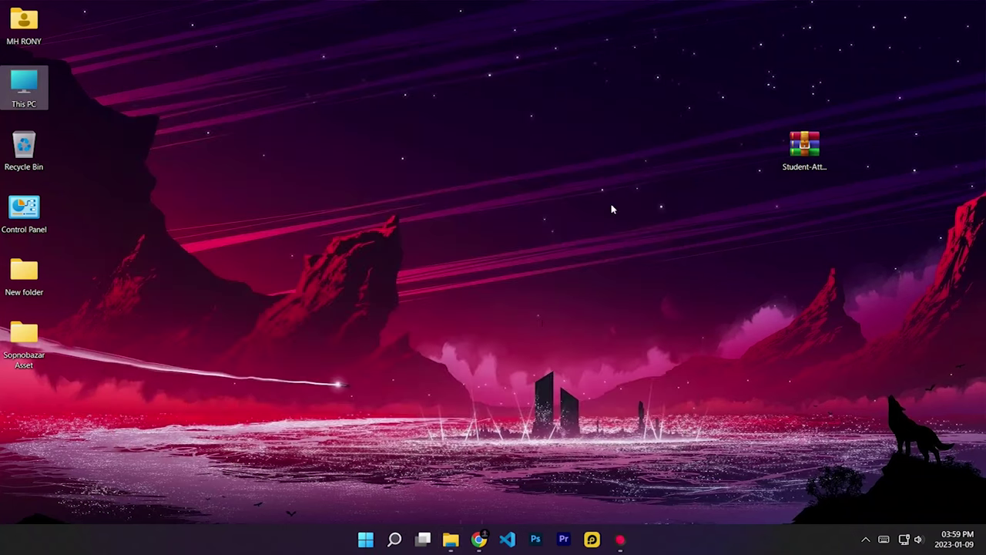
# Step: Close the phpMyAdmin tab and load localhost's "Index of /" listing in Chrome
pyautogui.click(478, 540)
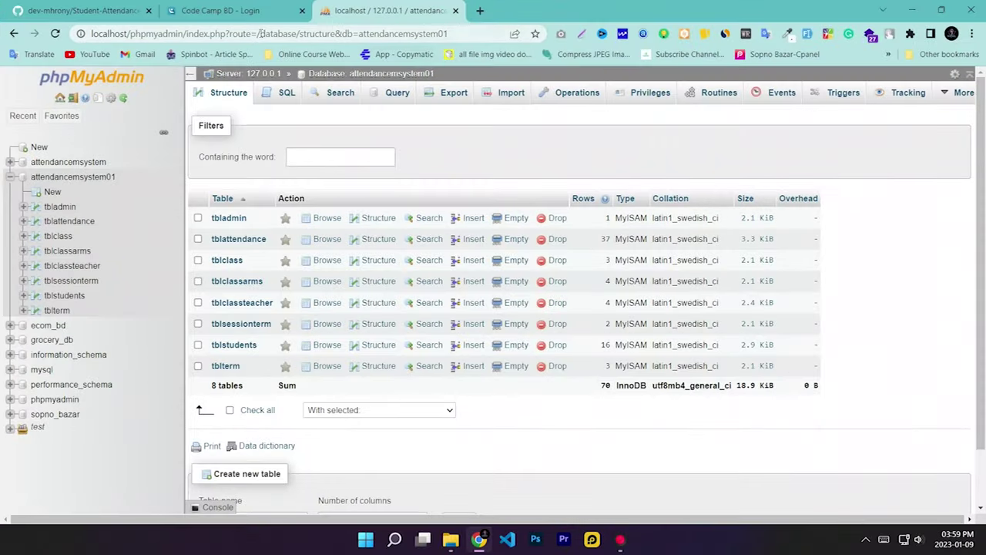
pyautogui.click(219, 10)
pyautogui.click(422, 10)
pyautogui.click(283, 33)
pyautogui.write('l')
pyautogui.press('Return')
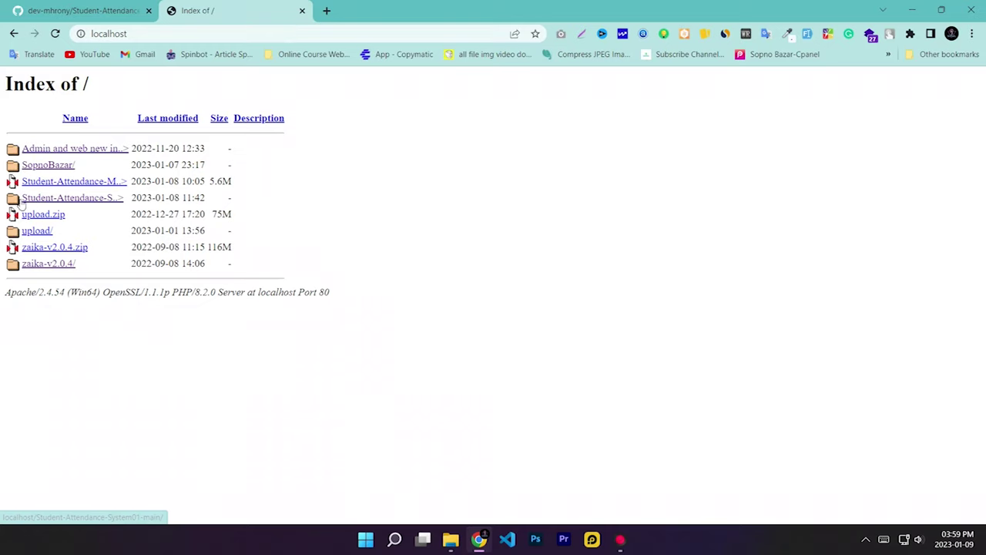
# Step: Open the Student-Attendance folder and sign in as Administrator with the admin email and password
pyautogui.click(70, 202)
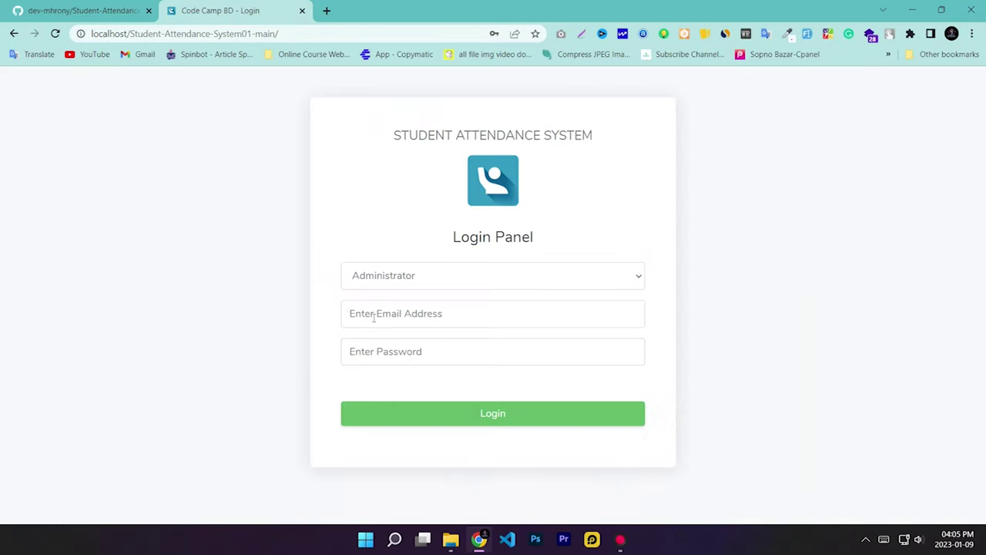
pyautogui.click(371, 317)
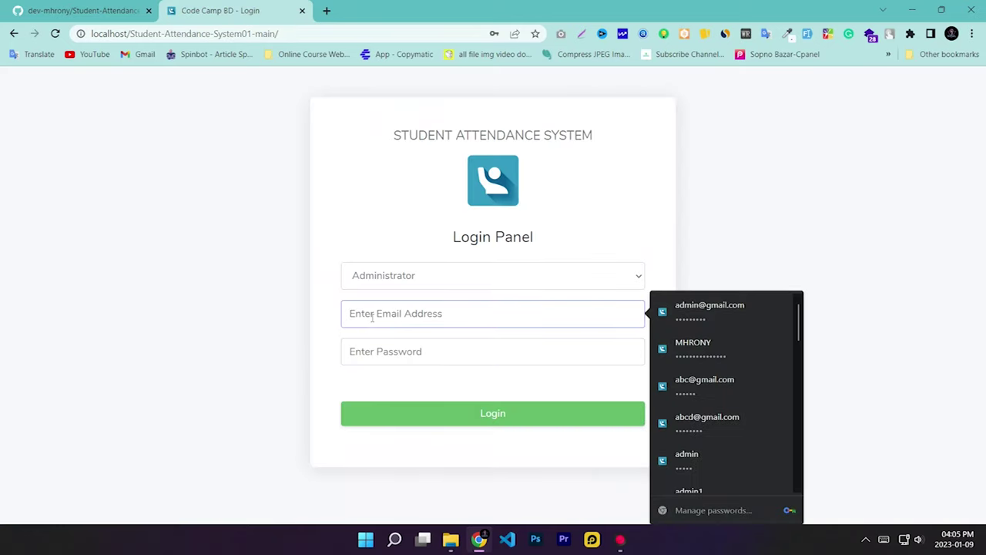
pyautogui.write('admin')
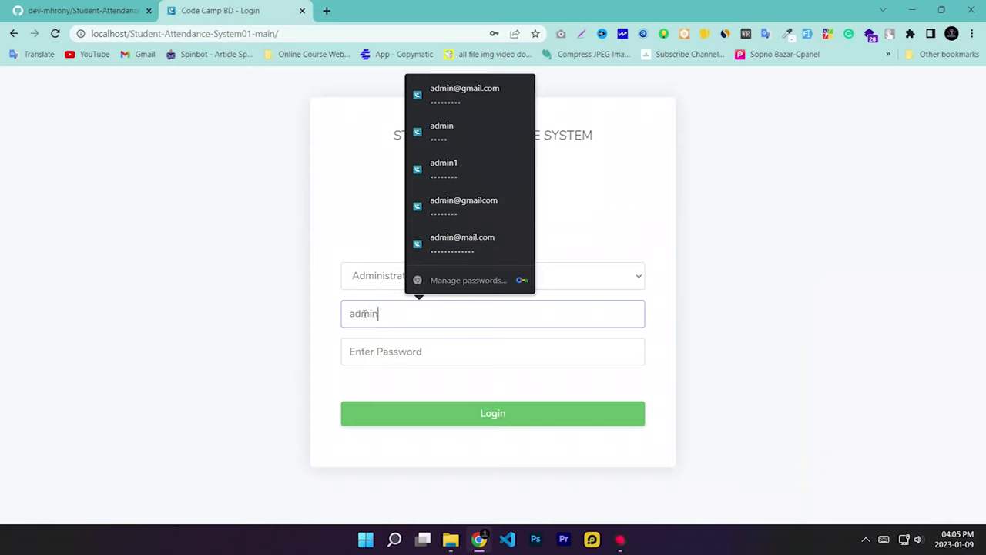
pyautogui.write('@m')
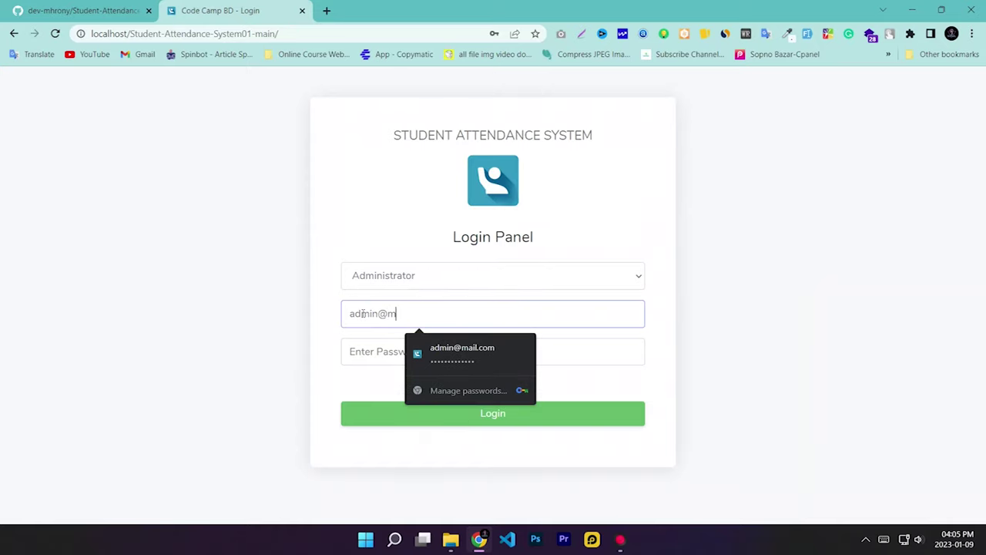
pyautogui.write('ail.com')
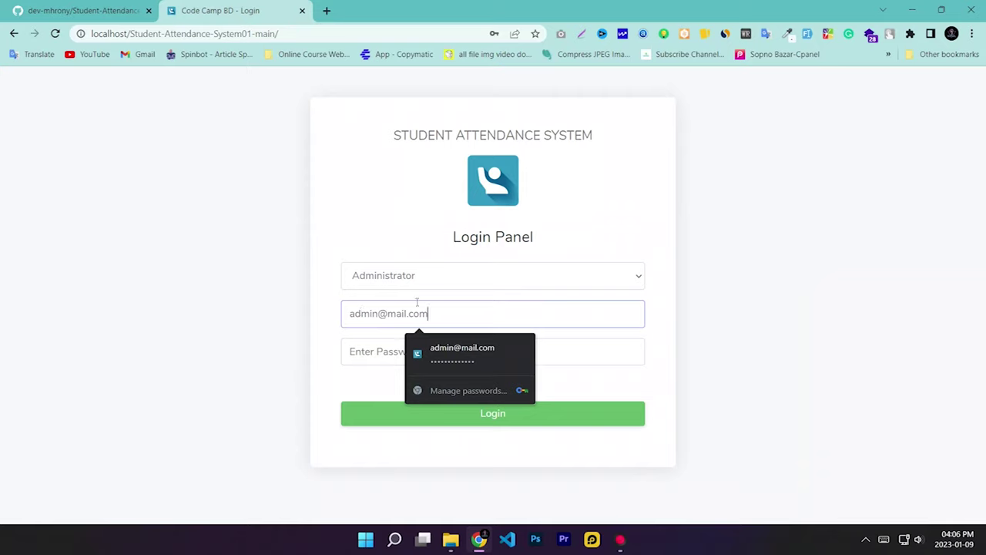
pyautogui.moveTo(451, 308); pyautogui.dragTo(223, 323)
pyautogui.click(216, 325)
pyautogui.click(370, 351)
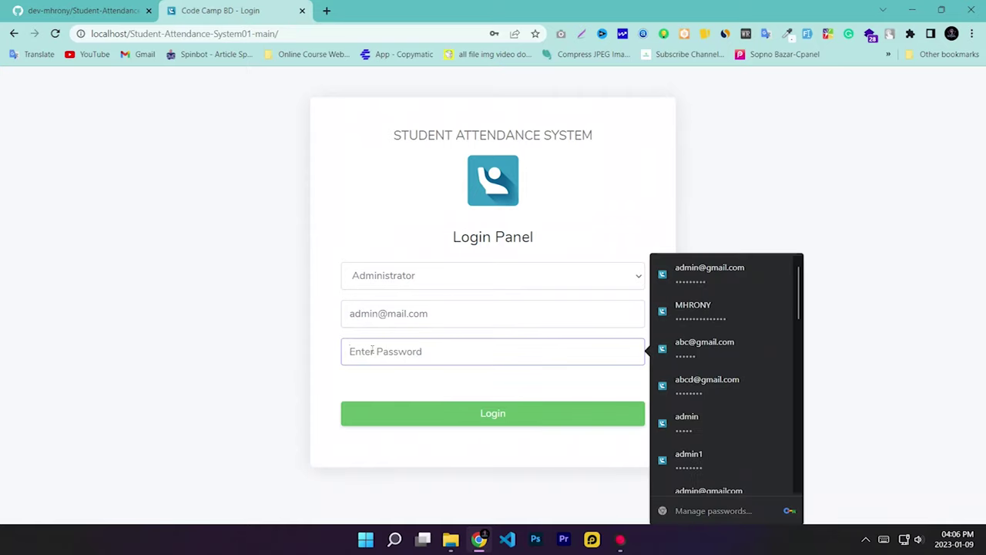
pyautogui.write('Passwor')
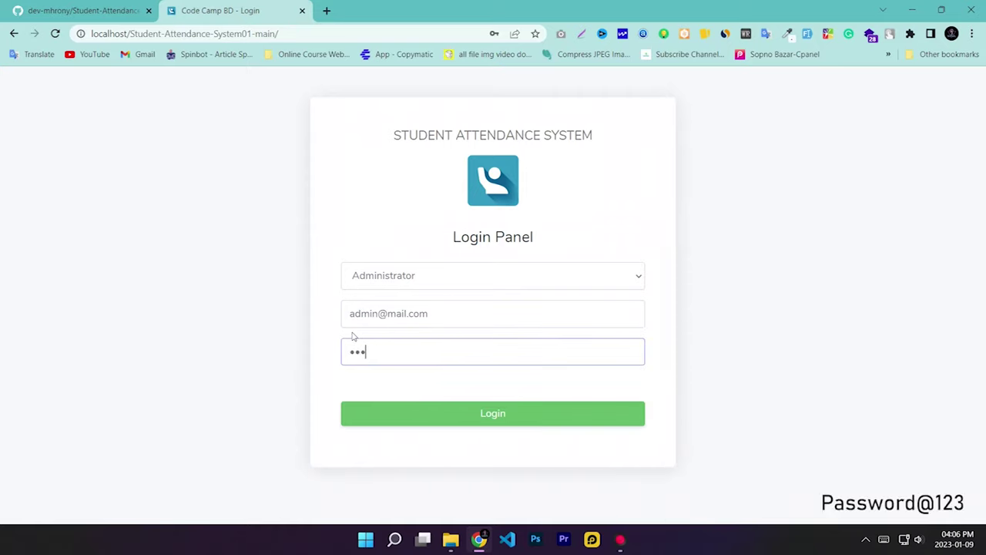
pyautogui.write('d@')
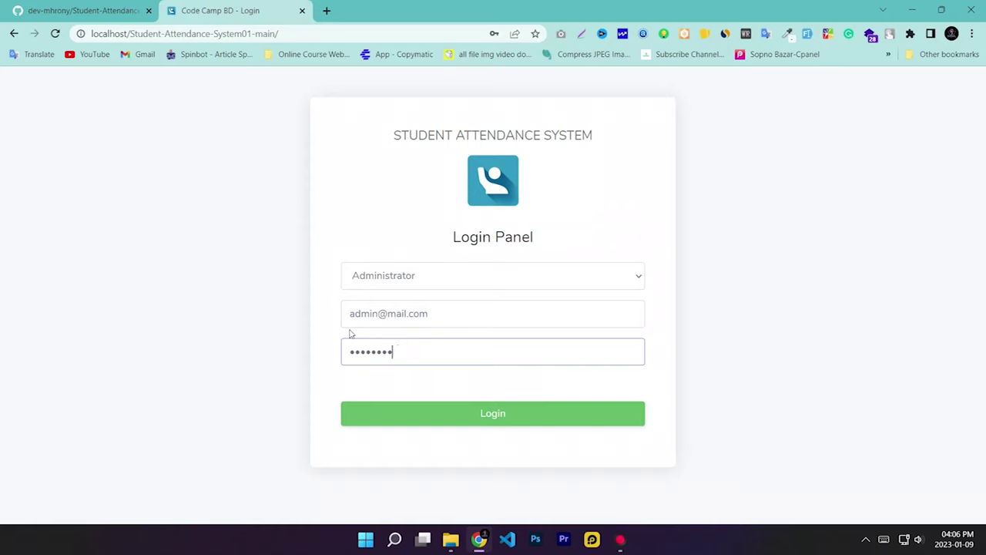
pyautogui.write('@123')
pyautogui.click(427, 404)
pyautogui.click(436, 406)
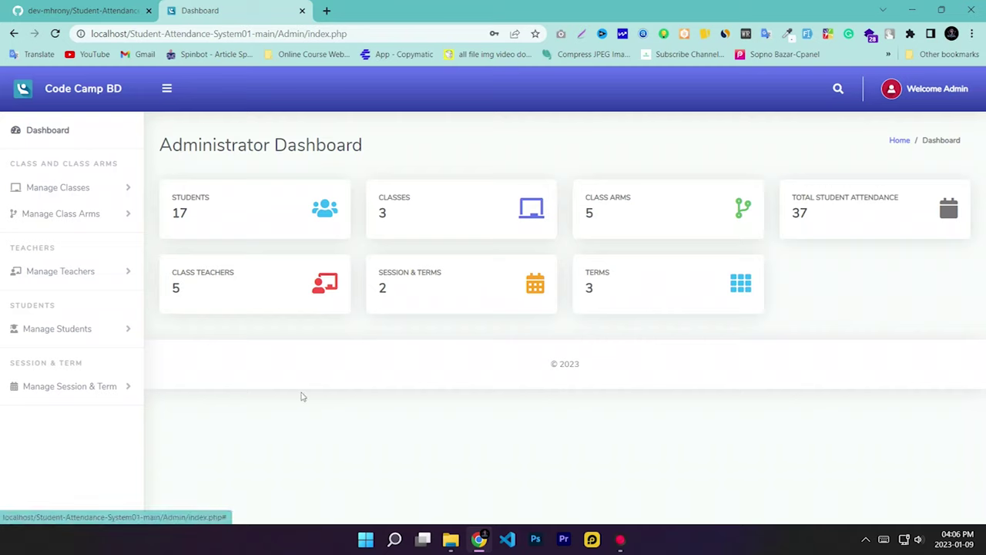
# Step: Open Manage Classes > Create Class and focus the Class Name field above classes Seven, Eight, Six
pyautogui.click(29, 197)
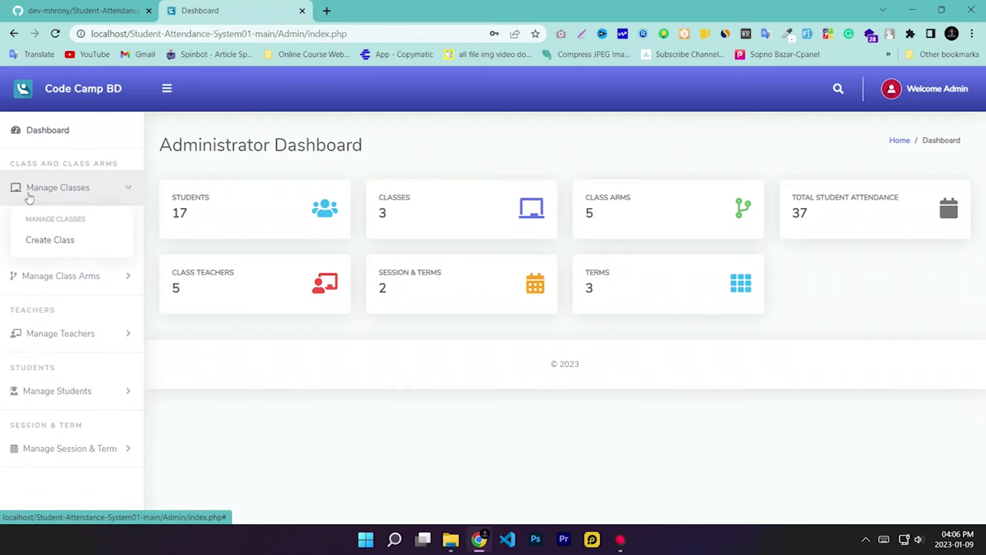
pyautogui.click(44, 240)
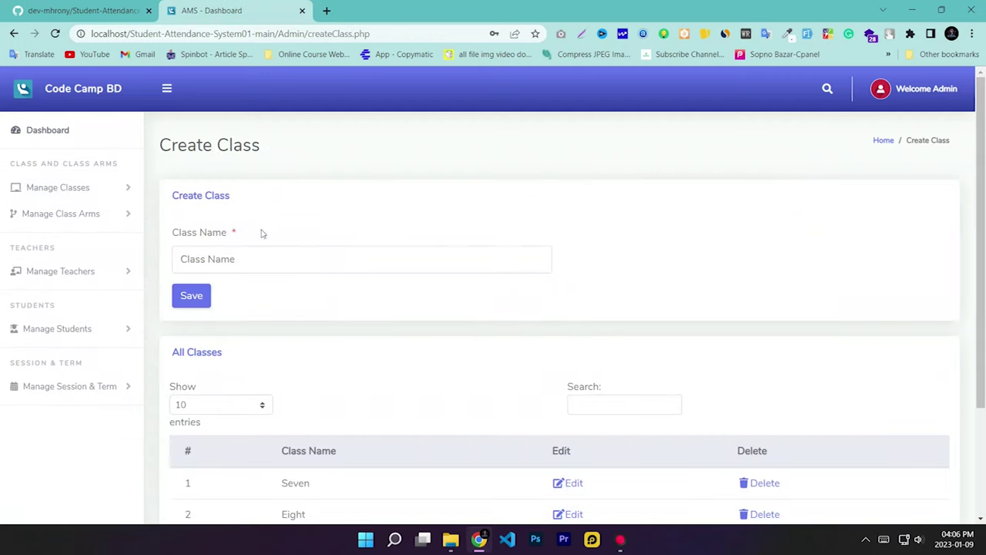
pyautogui.click(262, 260)
pyautogui.moveTo(228, 233); pyautogui.dragTo(176, 232)
pyautogui.click(176, 232)
pyautogui.click(255, 264)
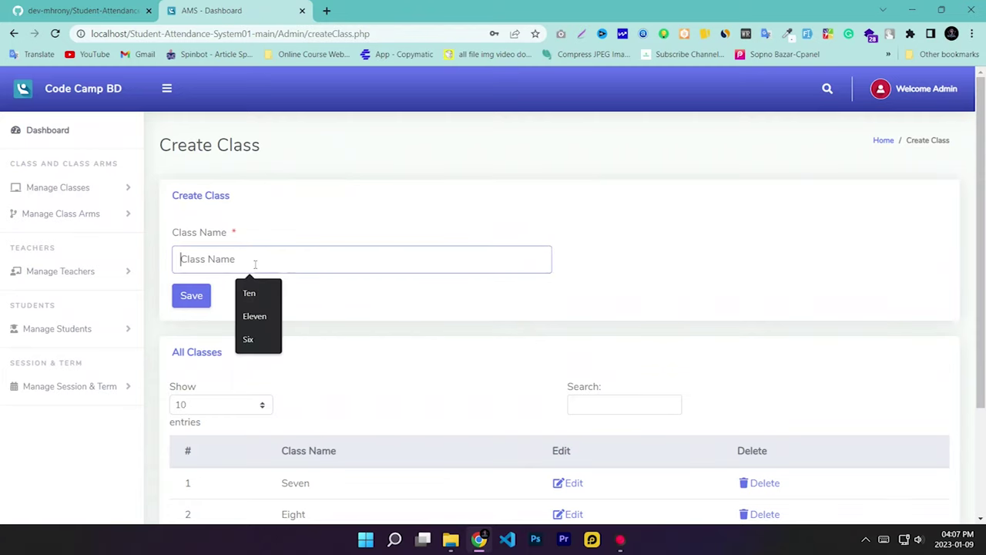
pyautogui.scroll(-1, 354, 327)
pyautogui.click(259, 204)
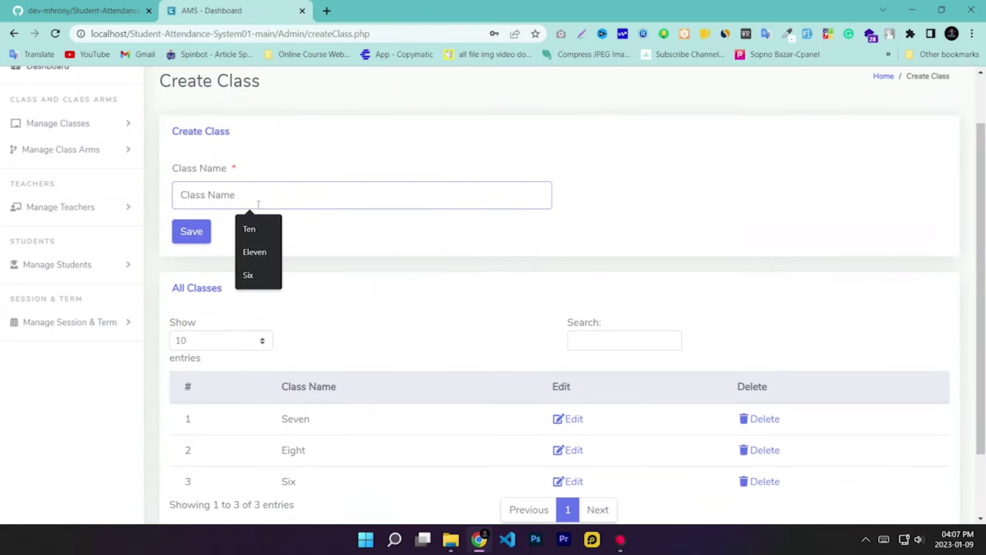